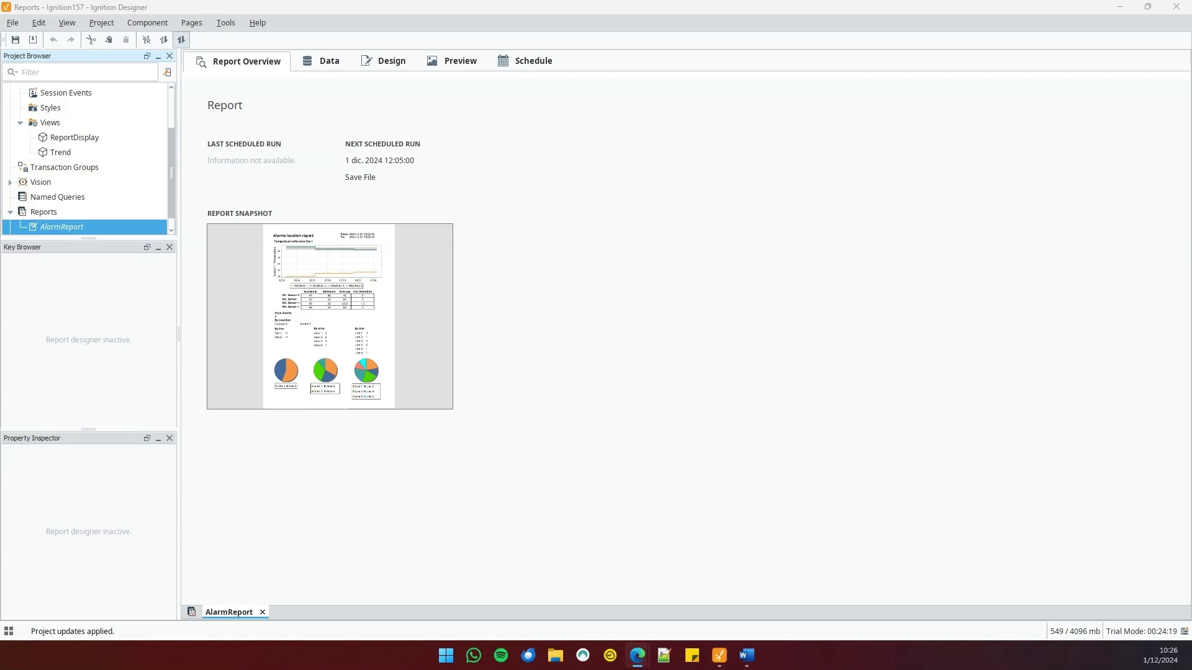
double_click(82, 139)
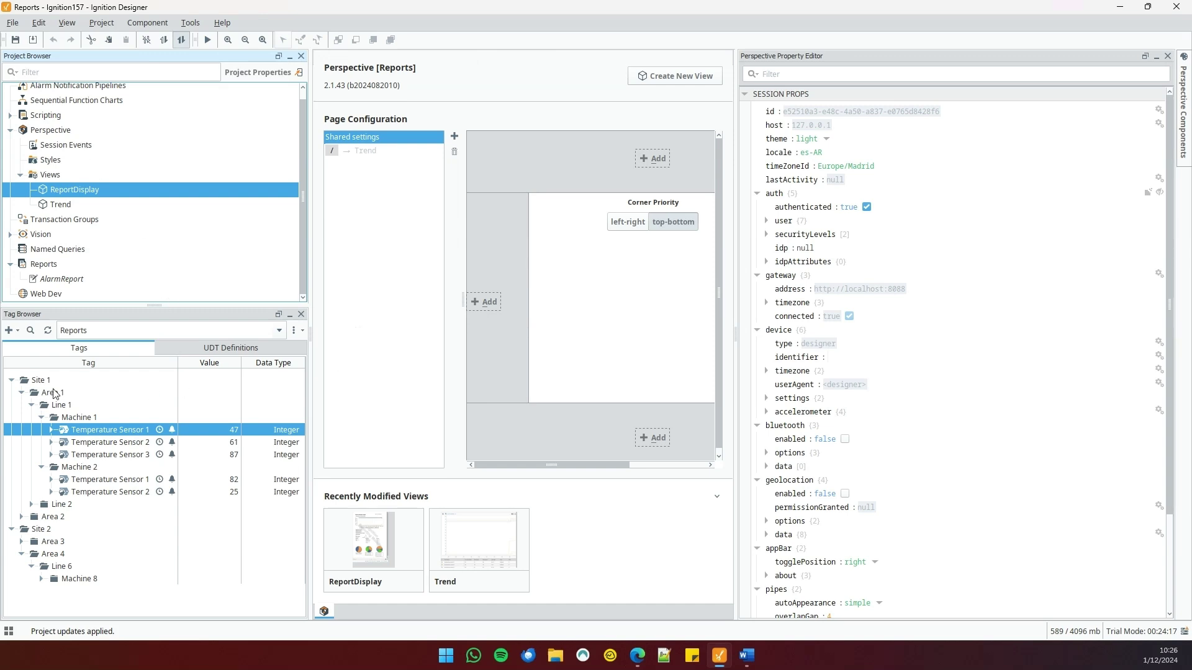
left_click(39, 382)
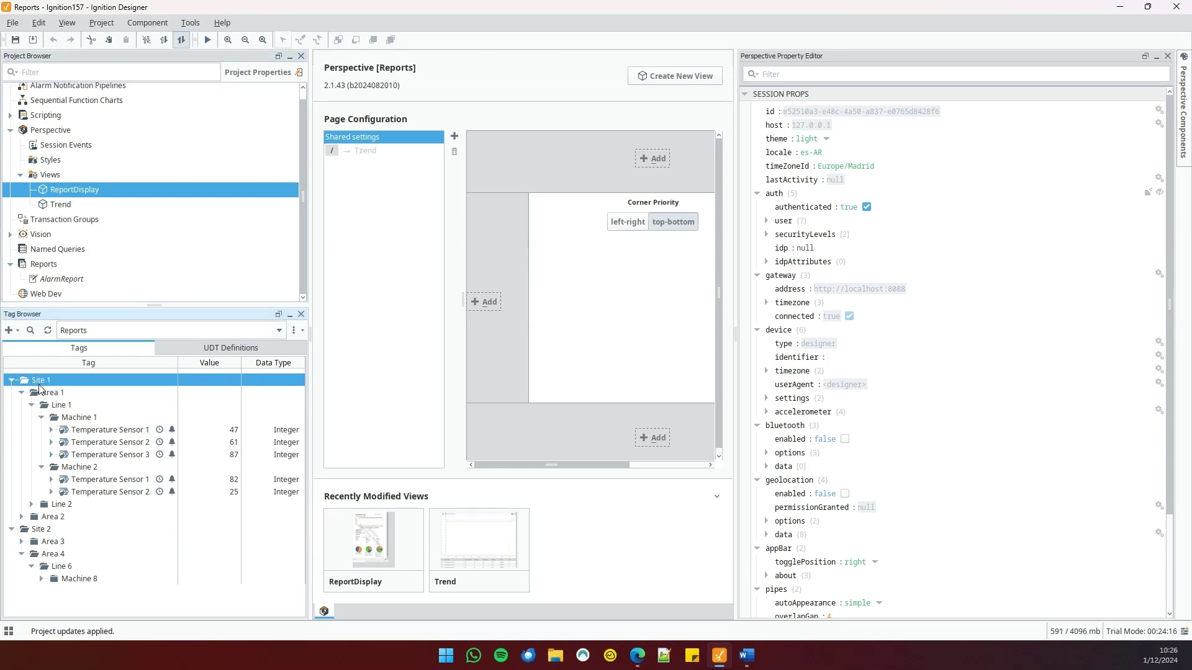
left_click(39, 531)
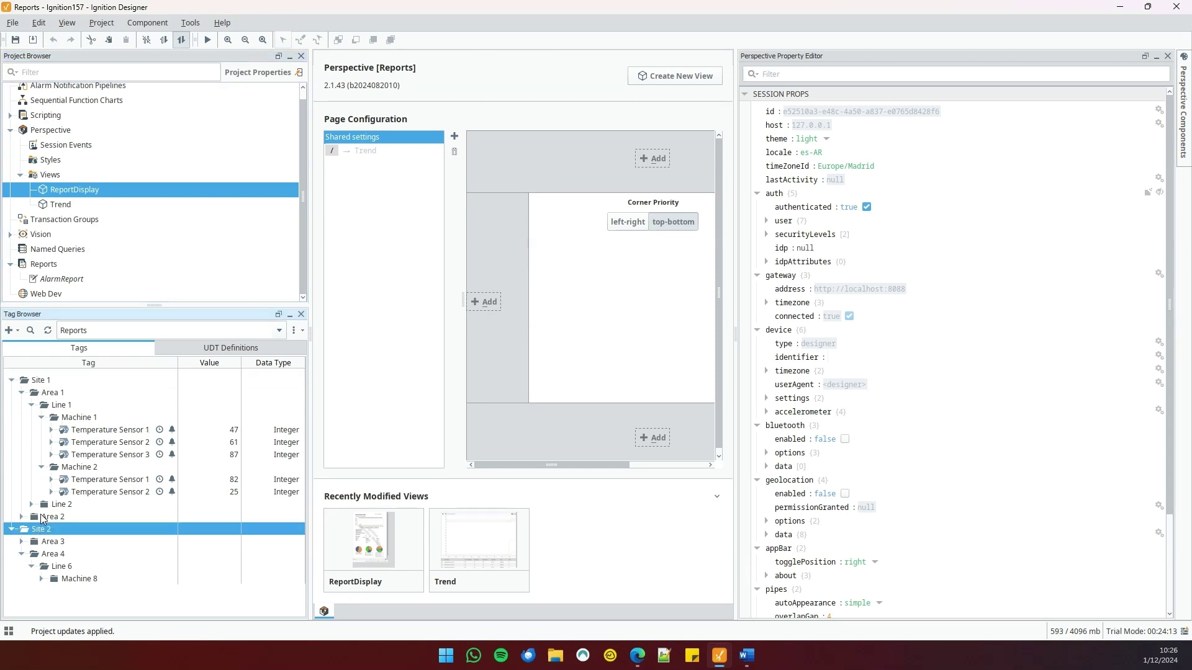
left_click(43, 393)
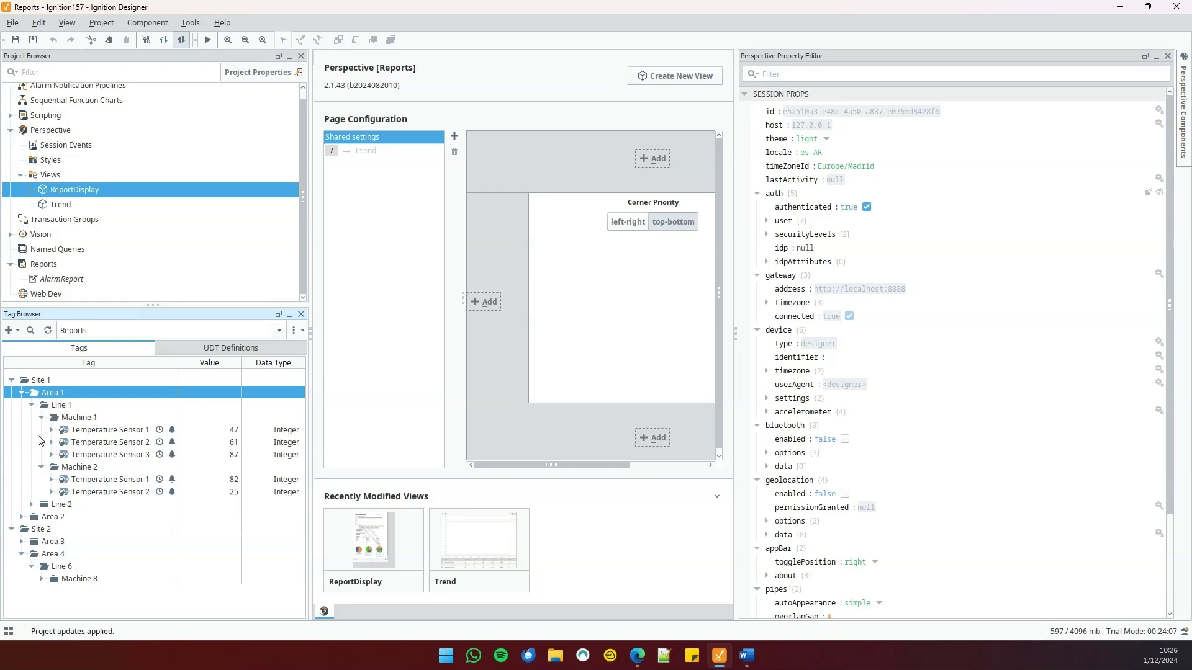
left_click(51, 409)
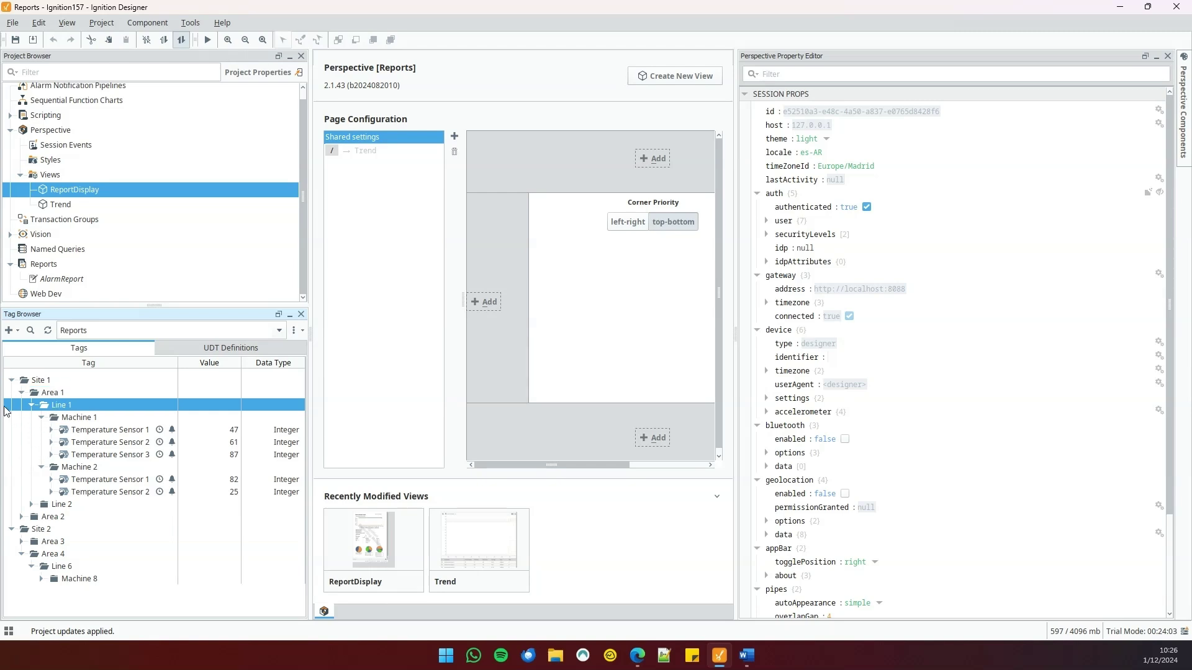
left_click(68, 421)
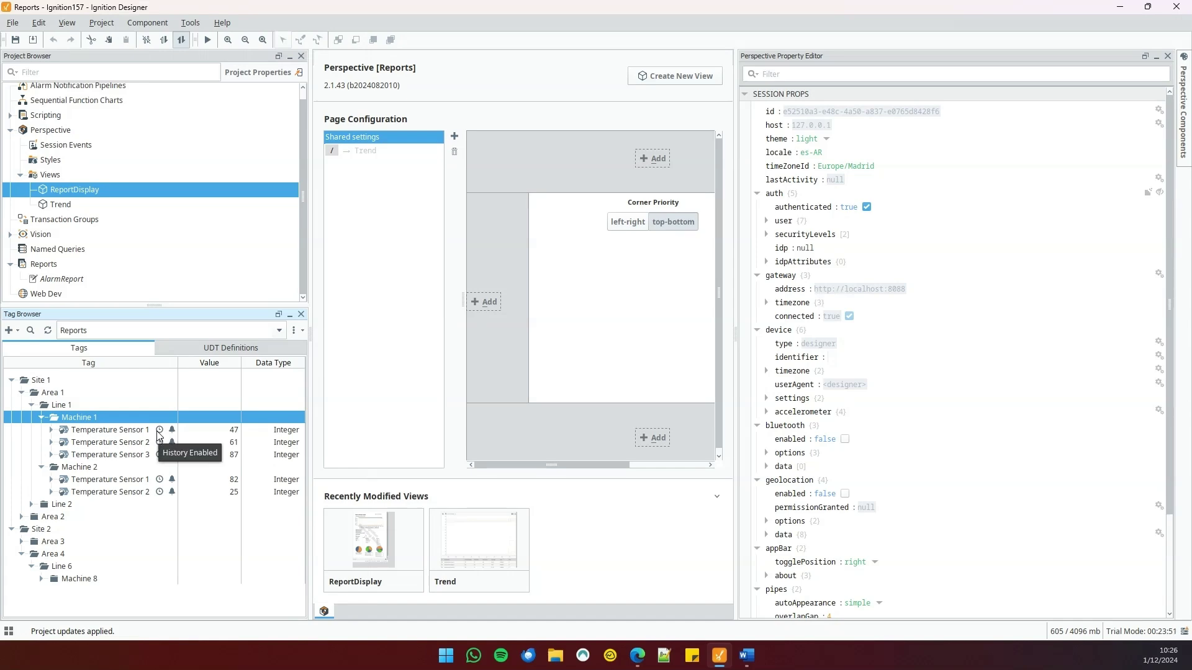
double_click(103, 429)
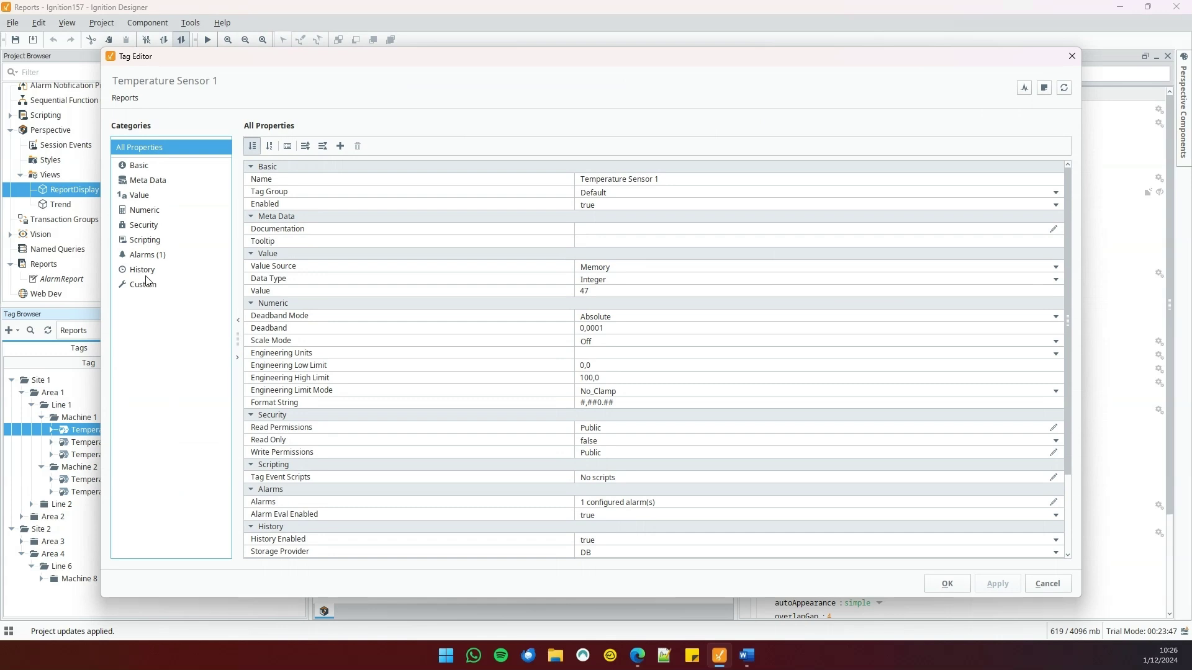
left_click(145, 255)
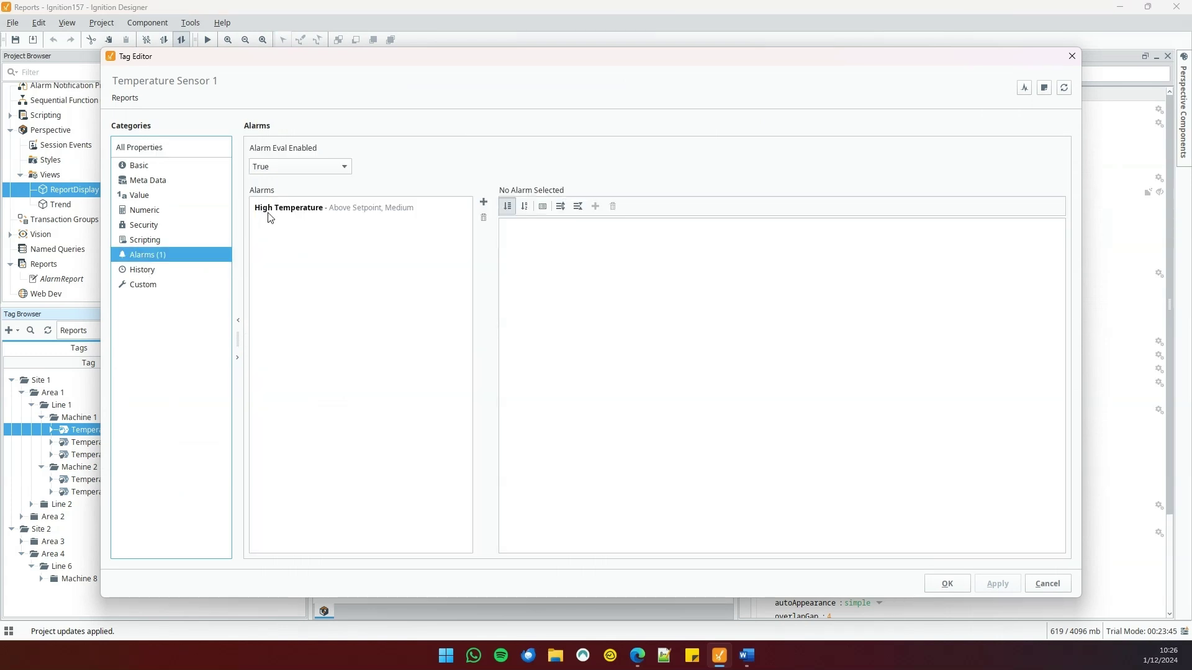
left_click(319, 210)
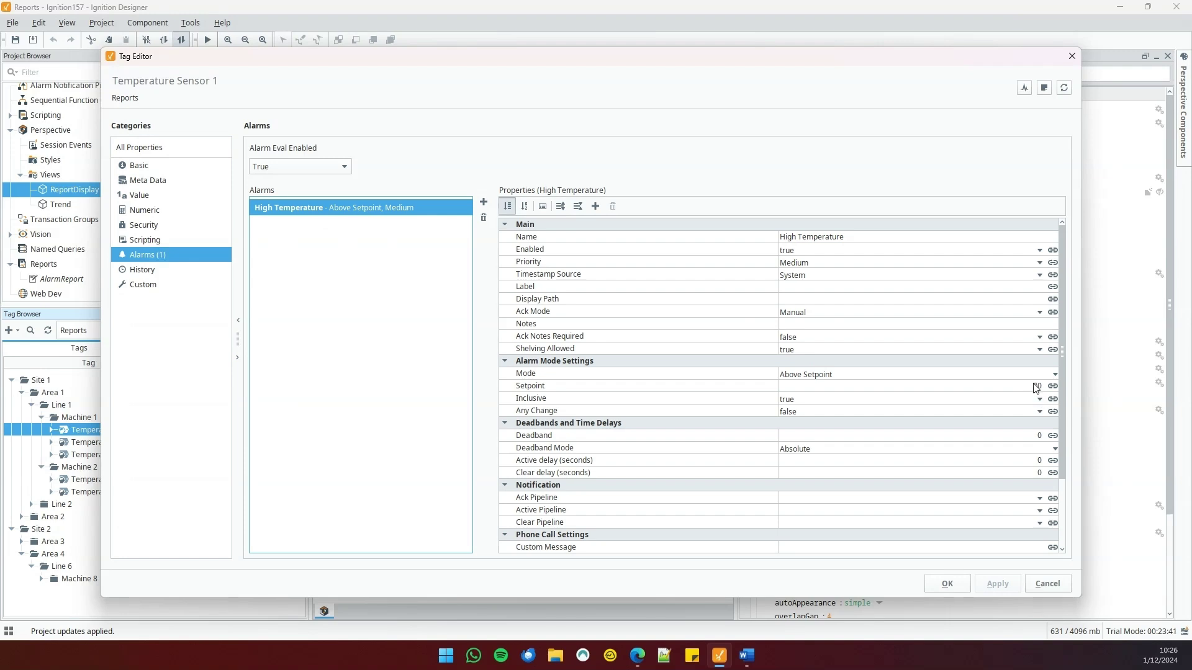
scroll(873, 403, "down", 2)
scroll(872, 402, "down", 1)
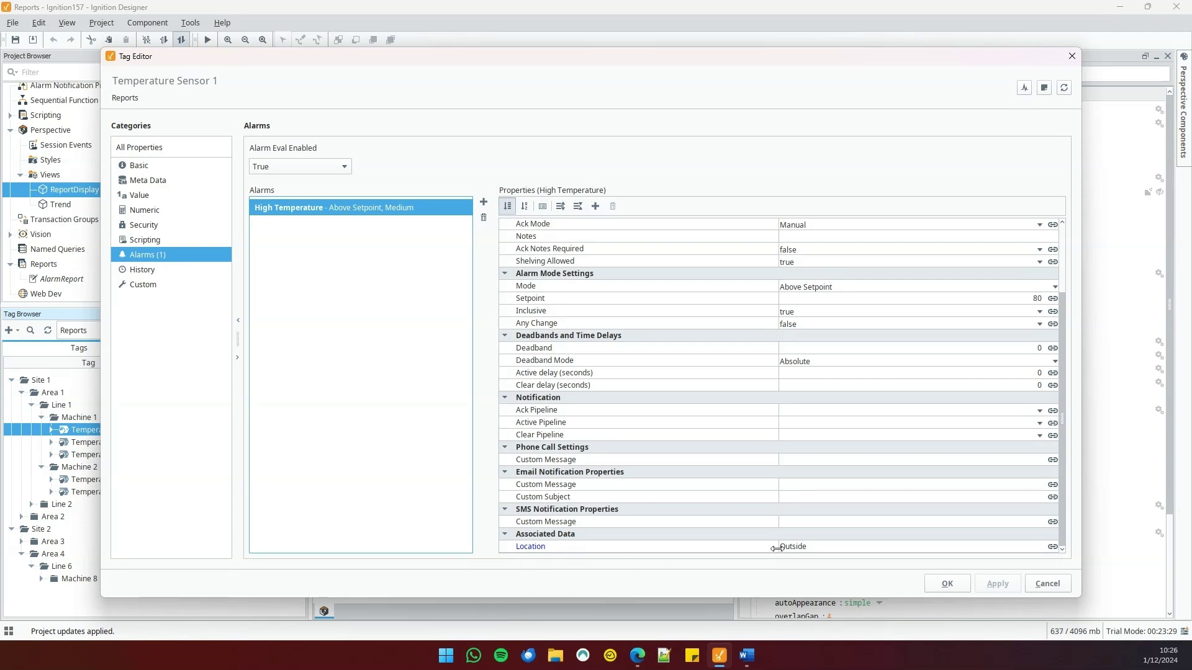
left_click_drag(777, 547, 733, 551)
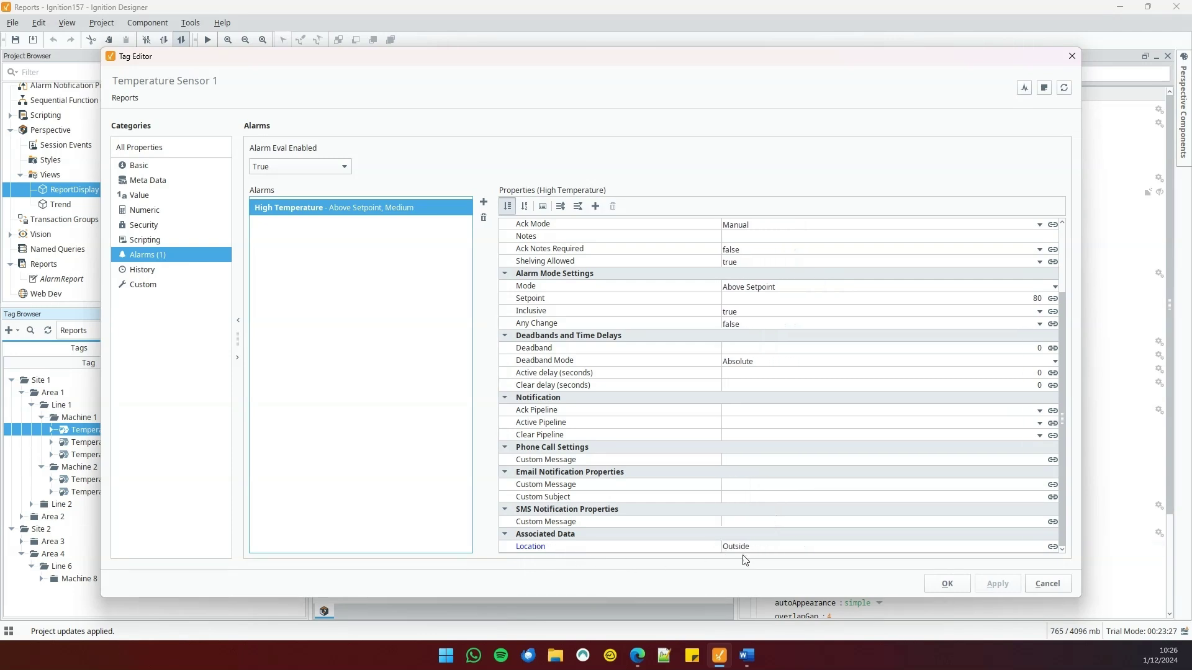
left_click(947, 584)
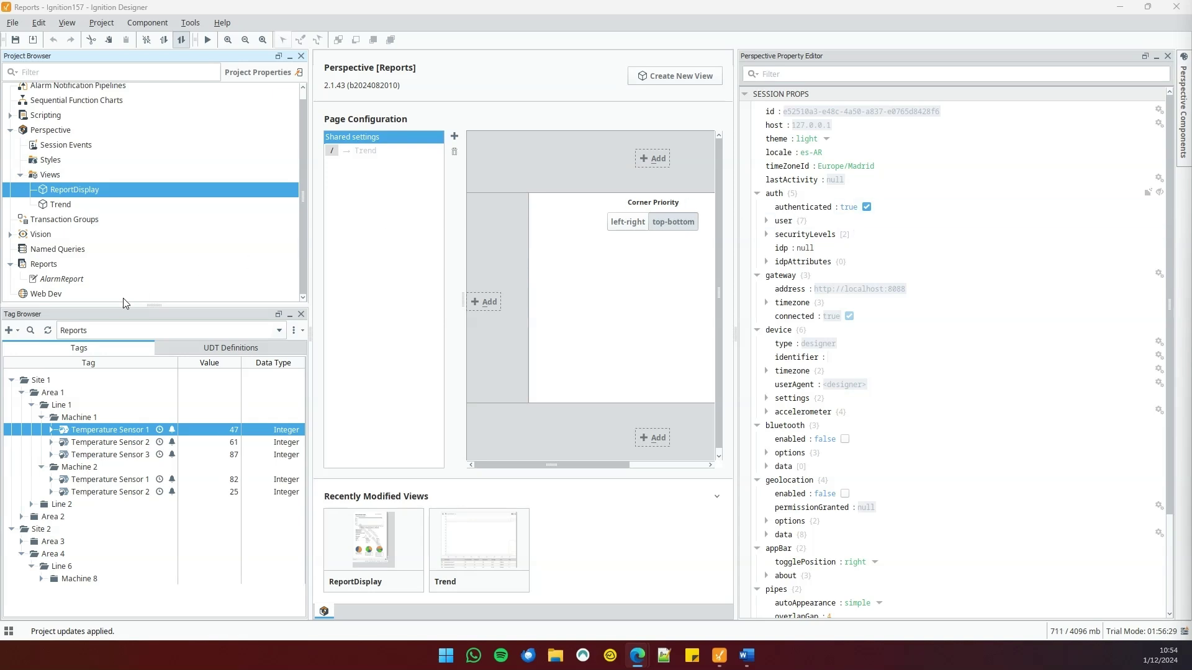
Open the AlarmReport report from Reports in the Project Browser
double_click(63, 279)
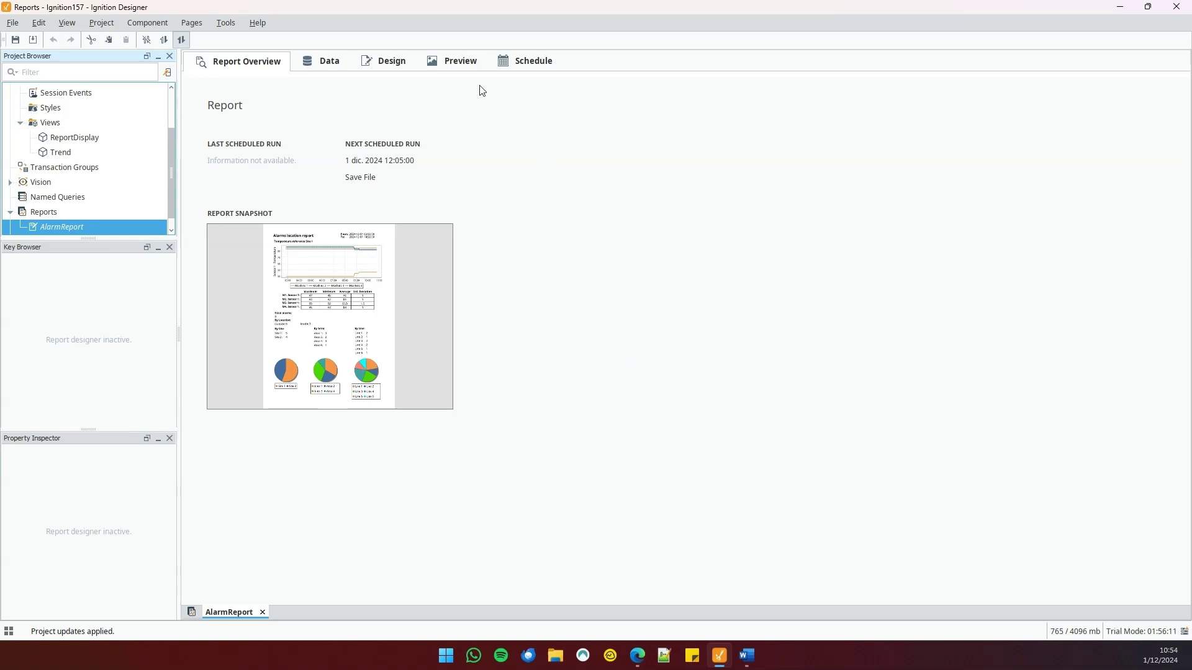
Review the StartDate and EndDate parameters, then show the tag_history query with its temperature-sensor tags
left_click(322, 61)
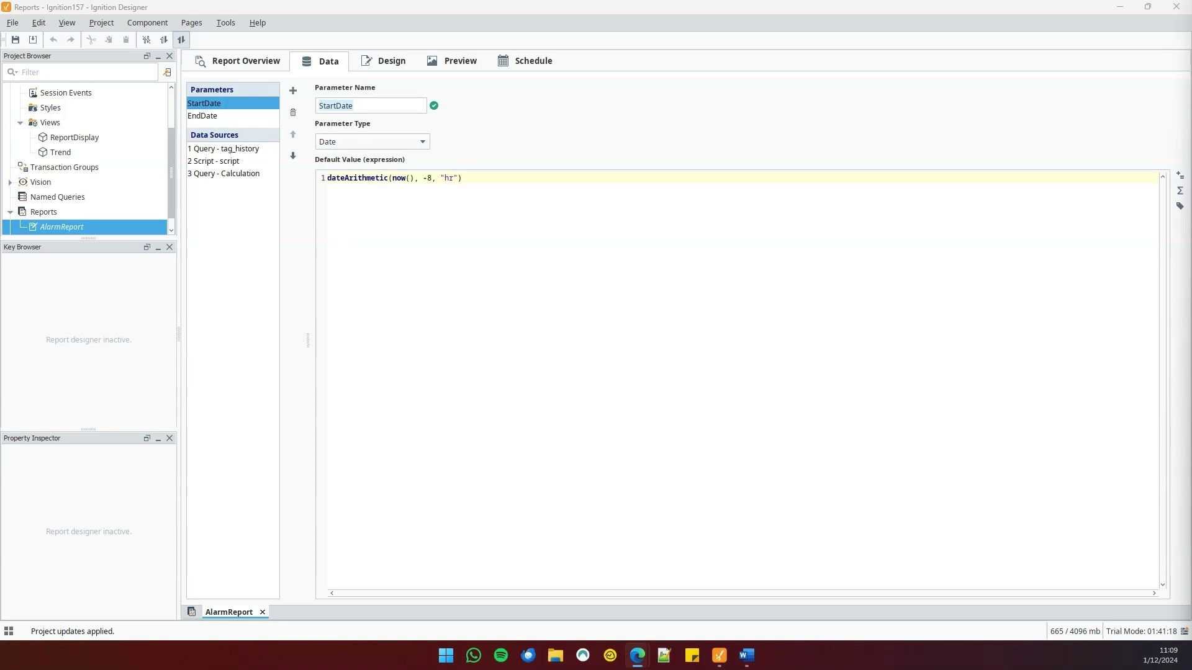
left_click(249, 119)
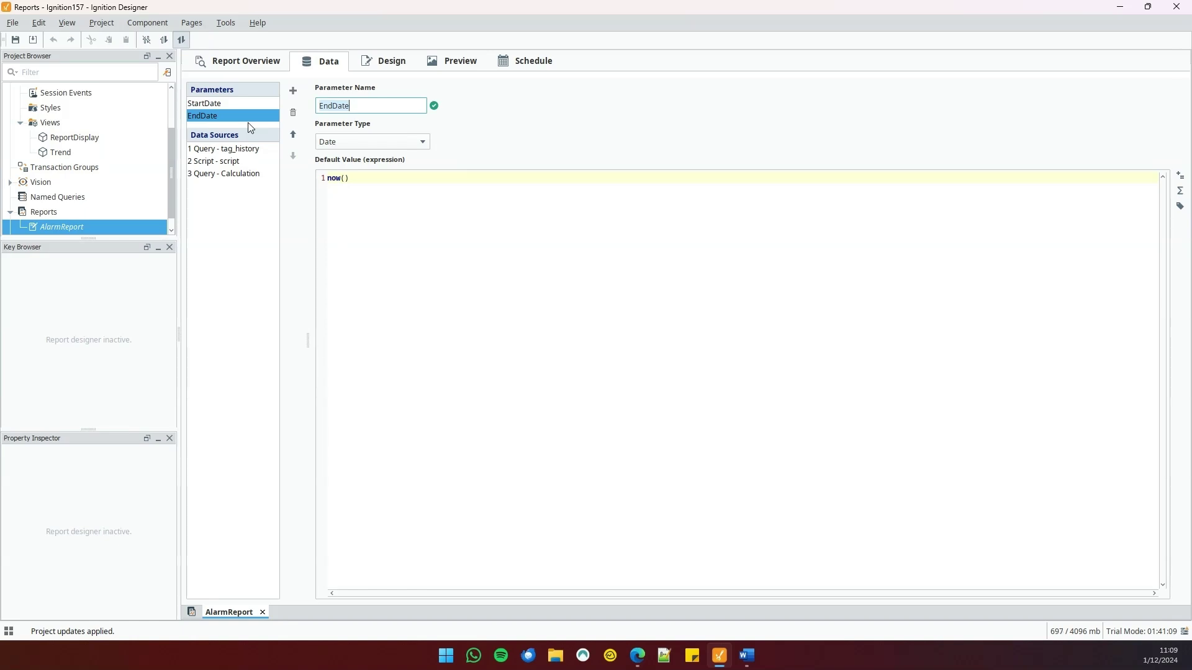
left_click(343, 183)
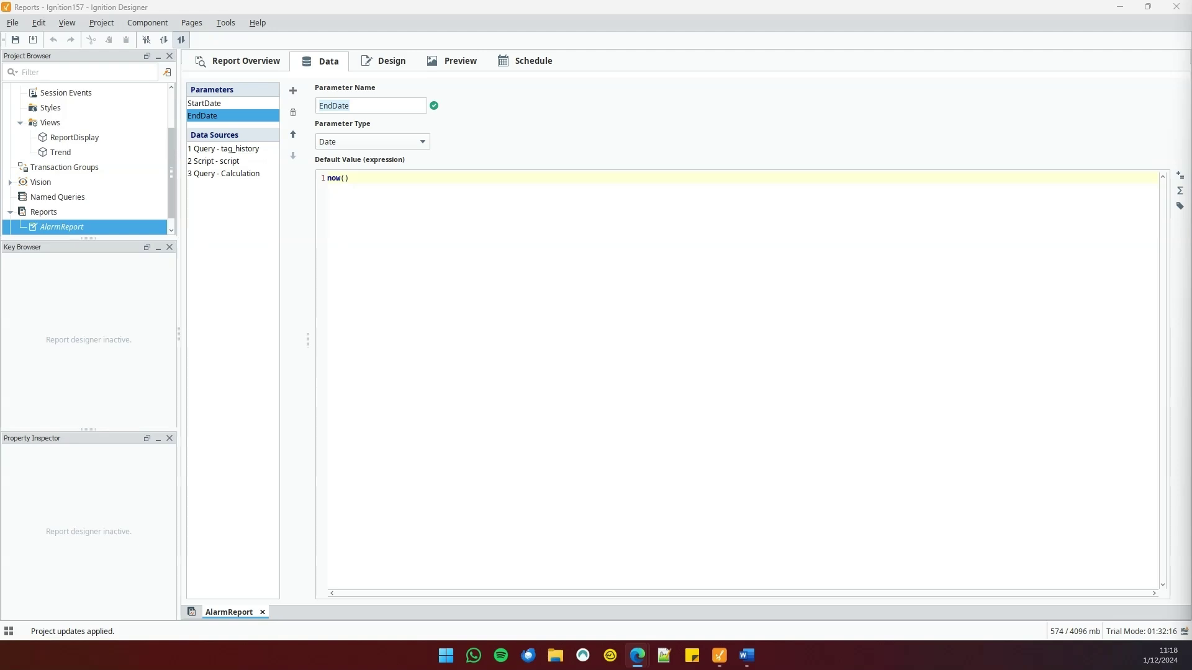
left_click(206, 149)
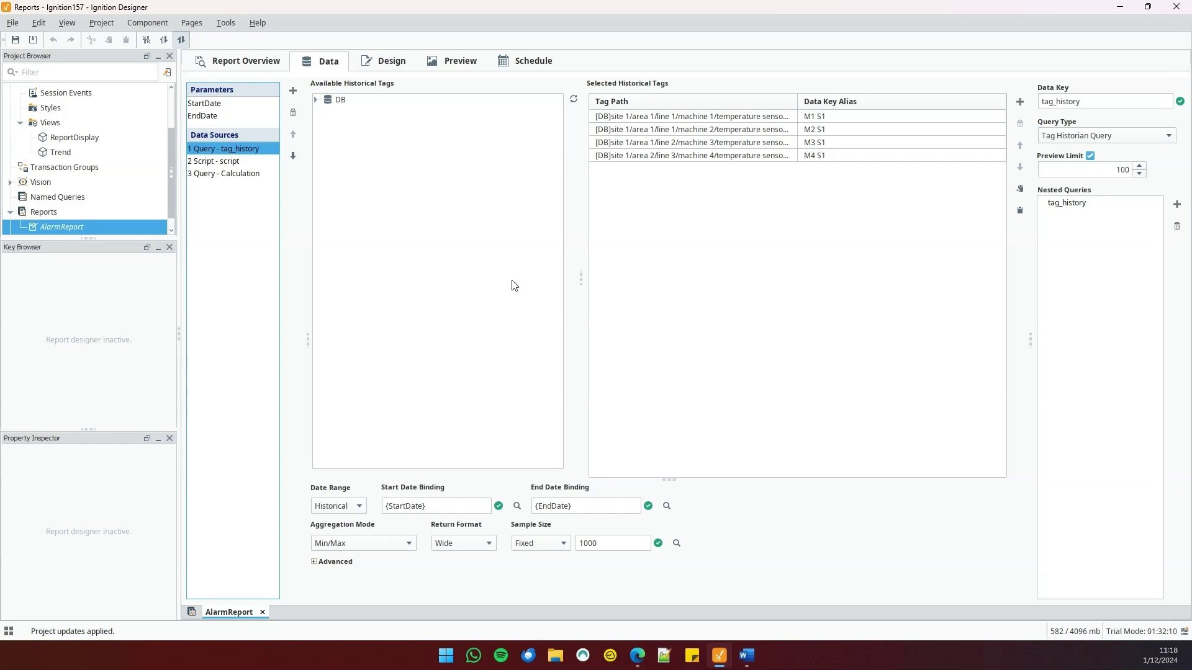
Inspect the M4 S1 tag rows and {StartDate} binding, then show the alarm-counting script data source
left_click(681, 117)
left_click(677, 143)
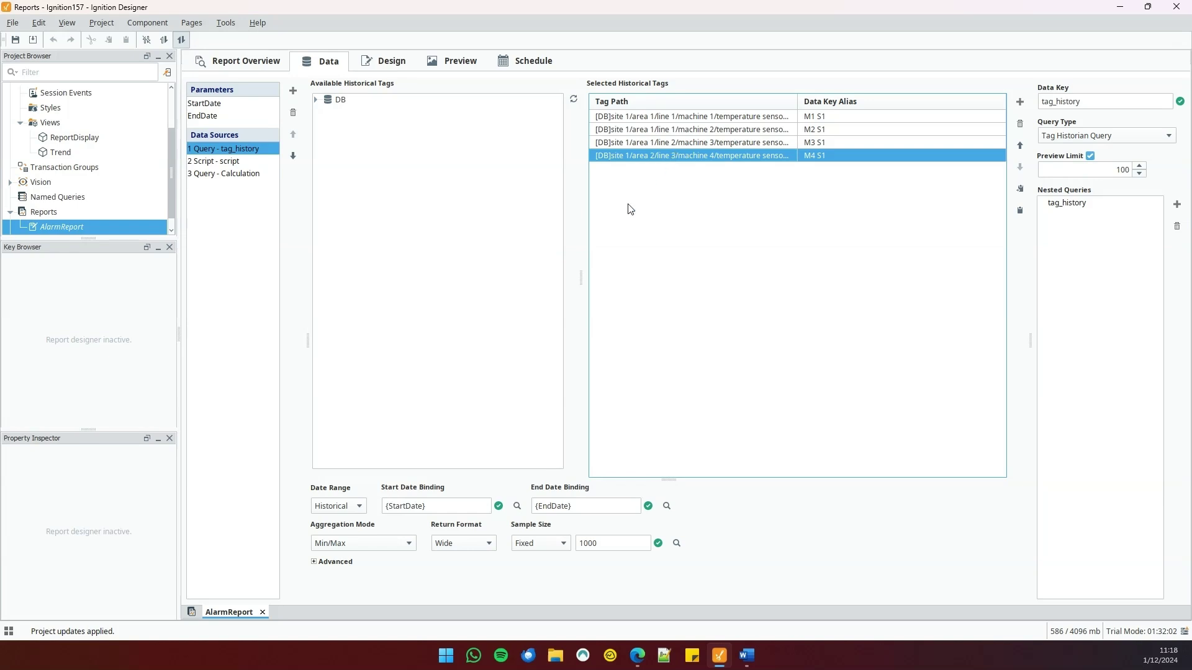
left_click(469, 510)
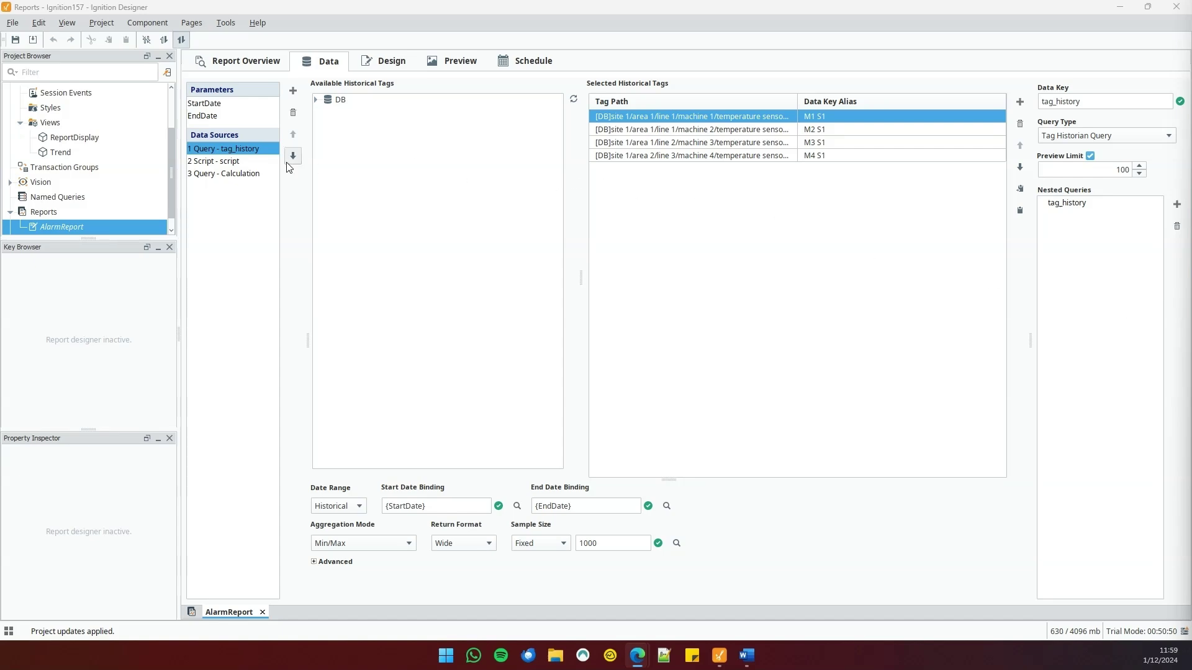
left_click(225, 163)
mouse_move(715, 309)
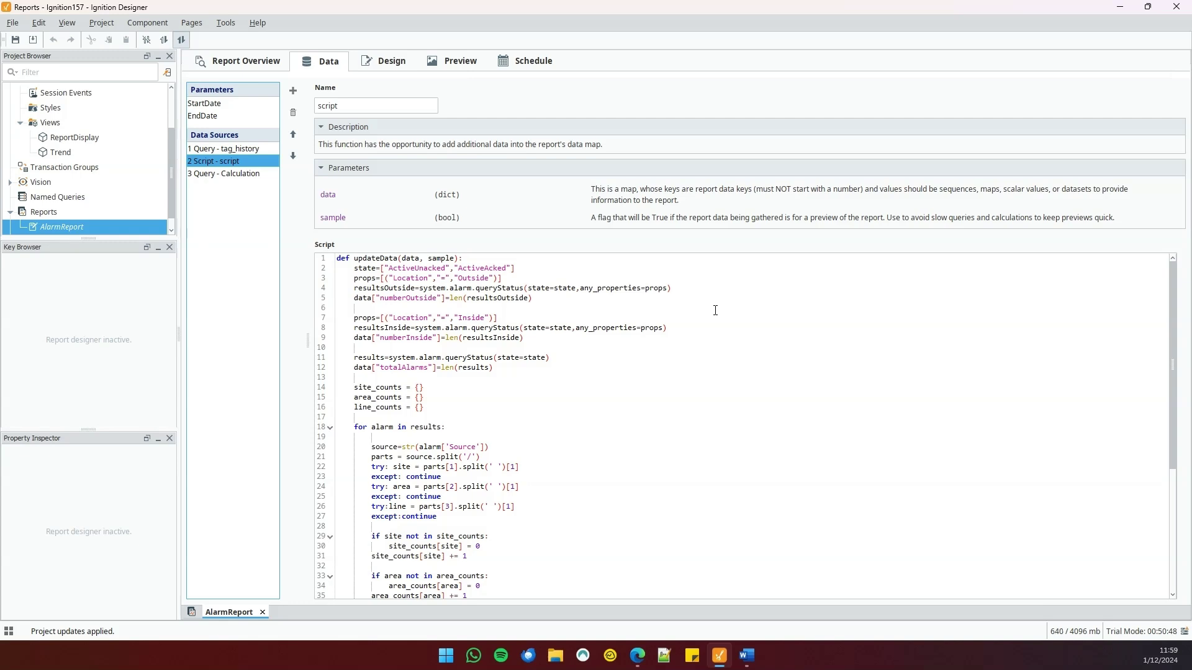
Show the Calculation query data source with its four sensor tags and avg/min/max calculations
left_click(715, 310)
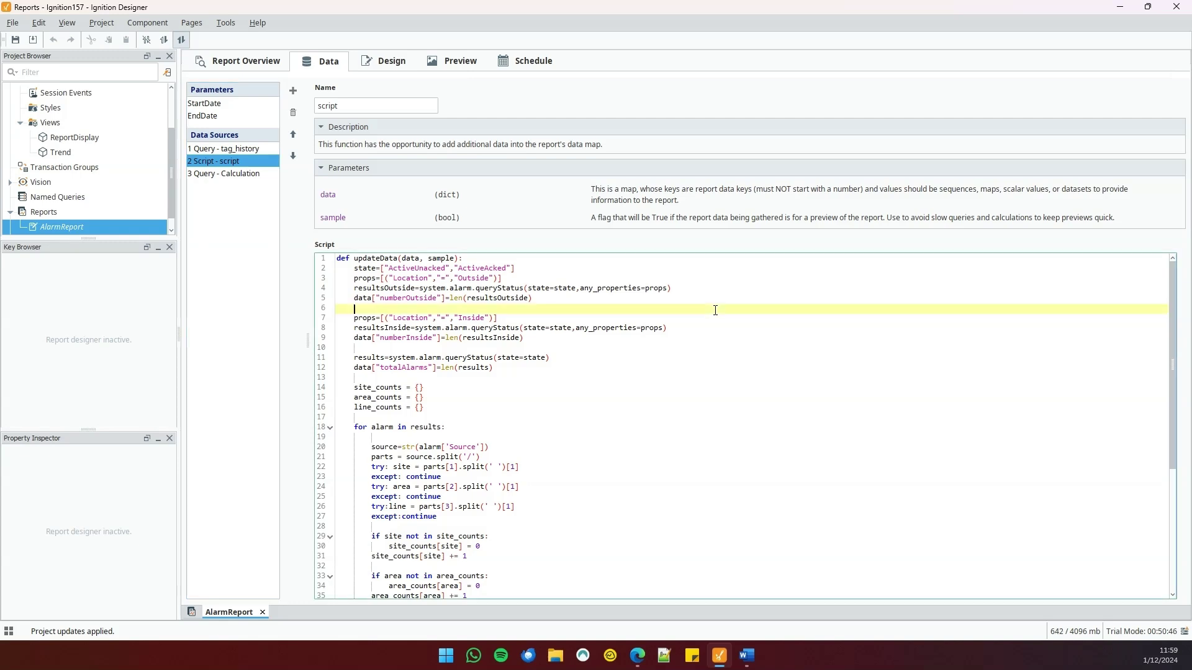
scroll(715, 311, "down", 1)
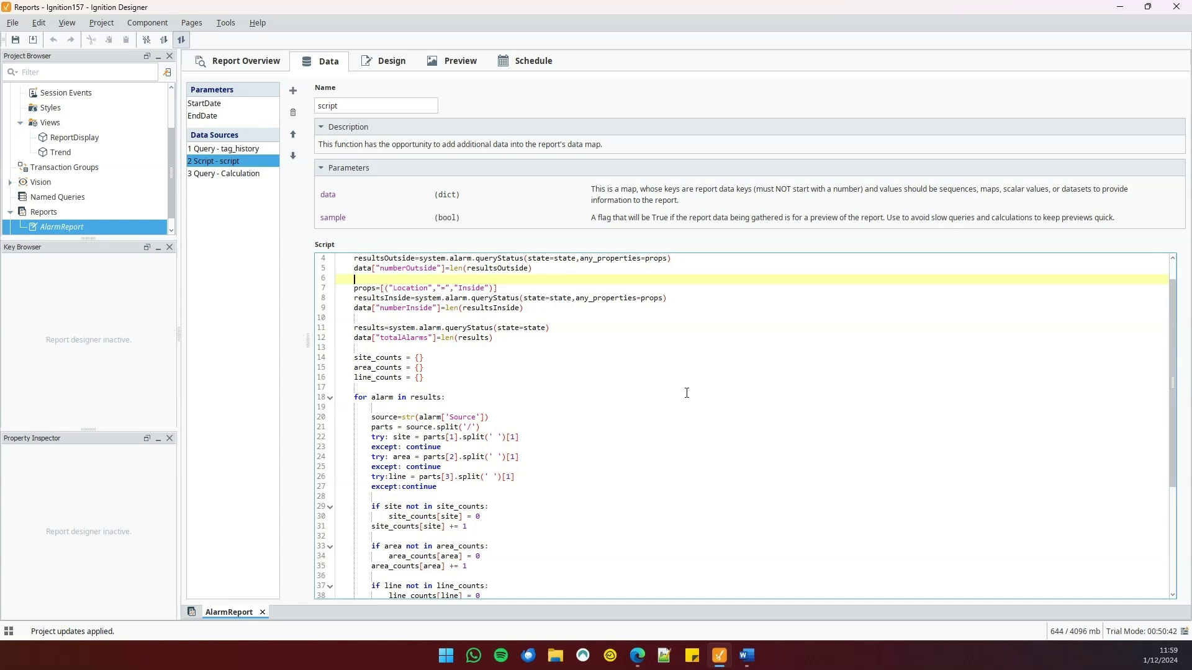
scroll(687, 392, "down", 1)
scroll(686, 392, "down", 1)
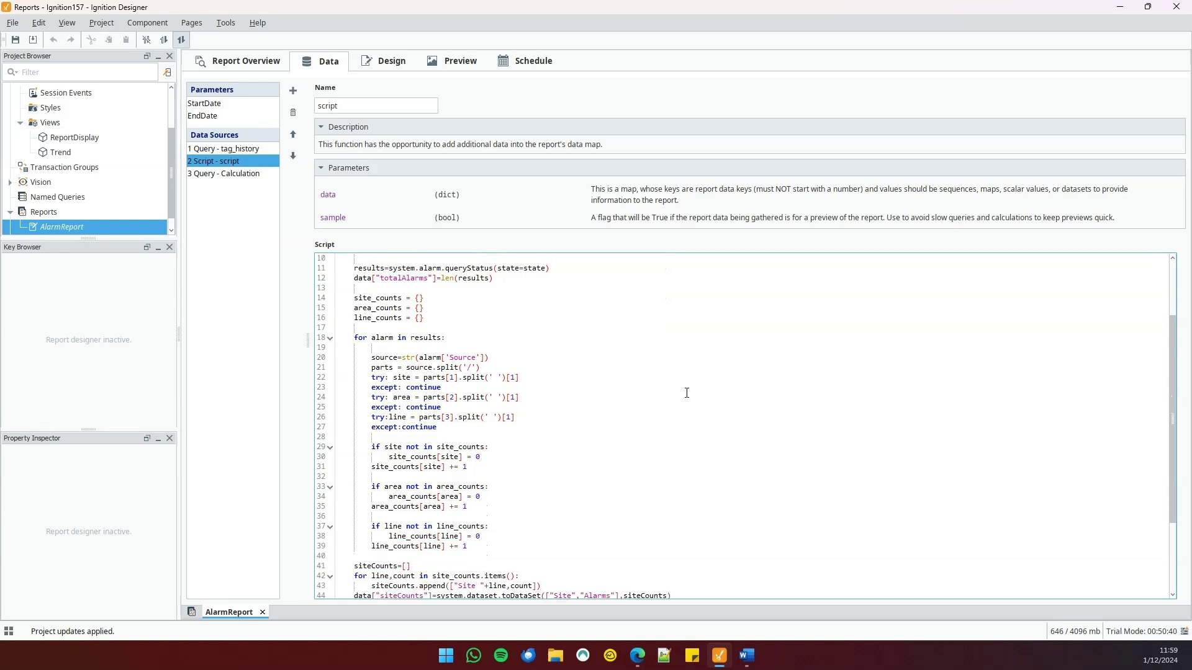
scroll(686, 392, "down", 1)
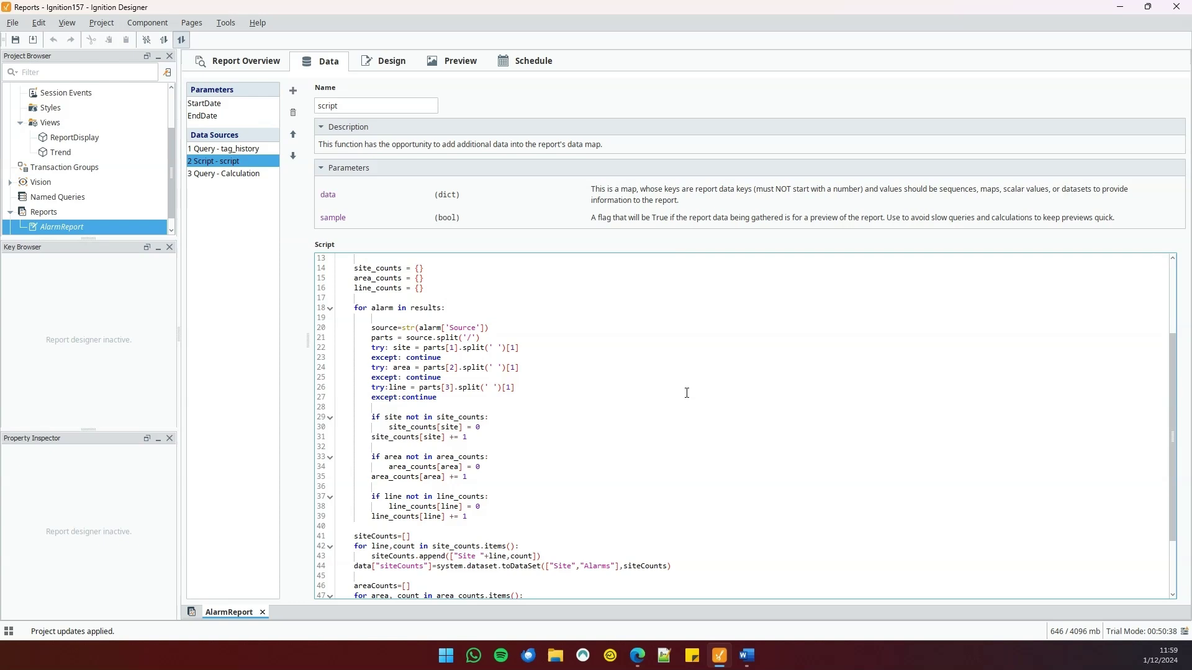
scroll(686, 391, "down", 1)
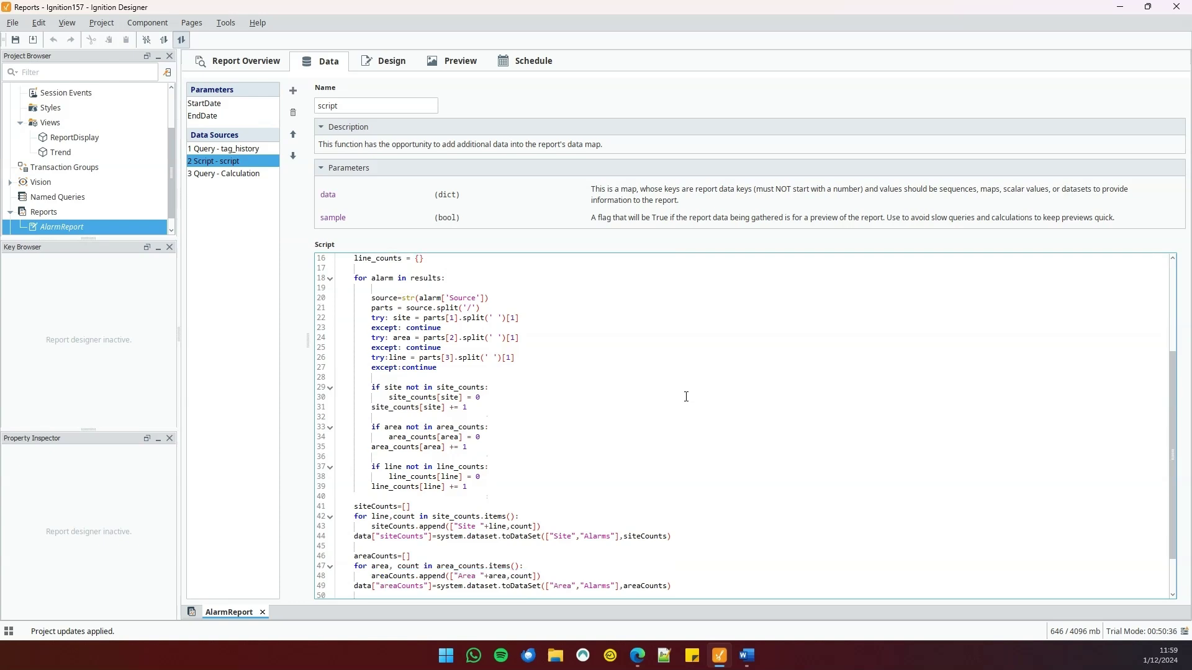
scroll(685, 397, "down", 1)
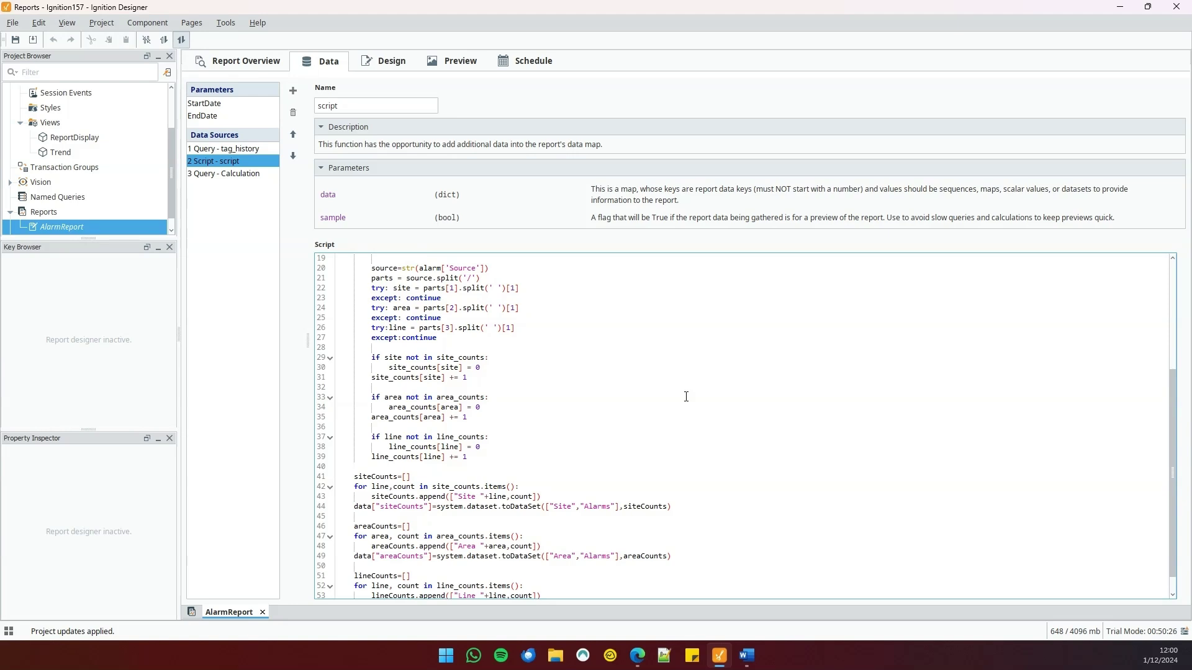
scroll(685, 396, "down", 1)
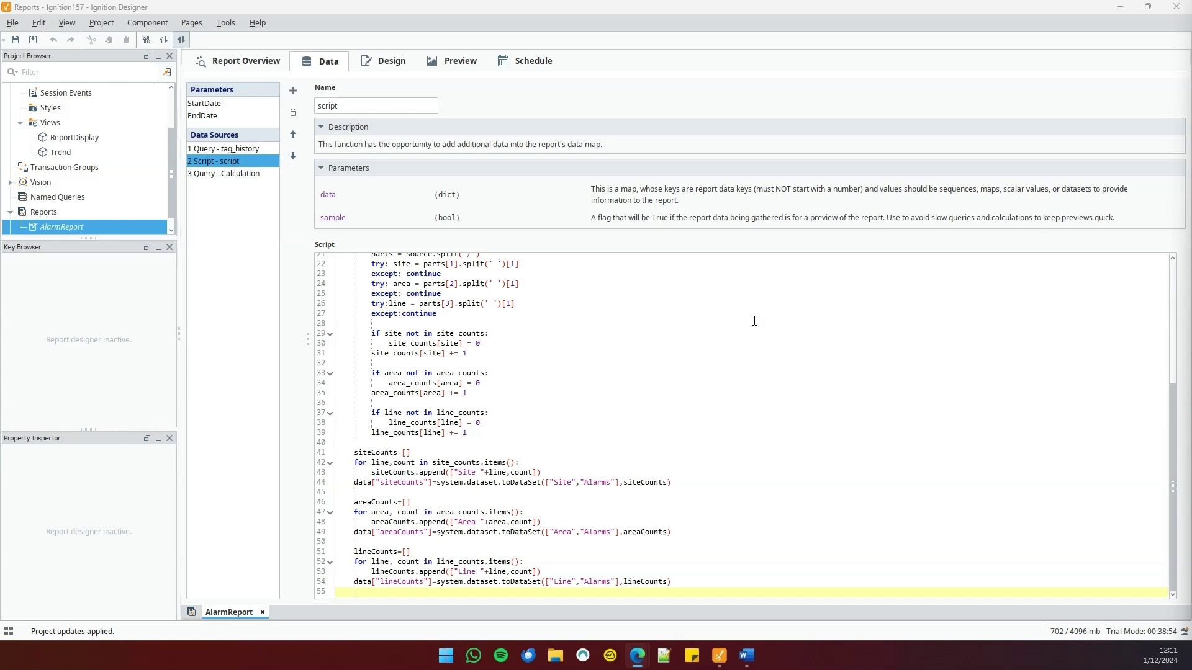
left_click(247, 176)
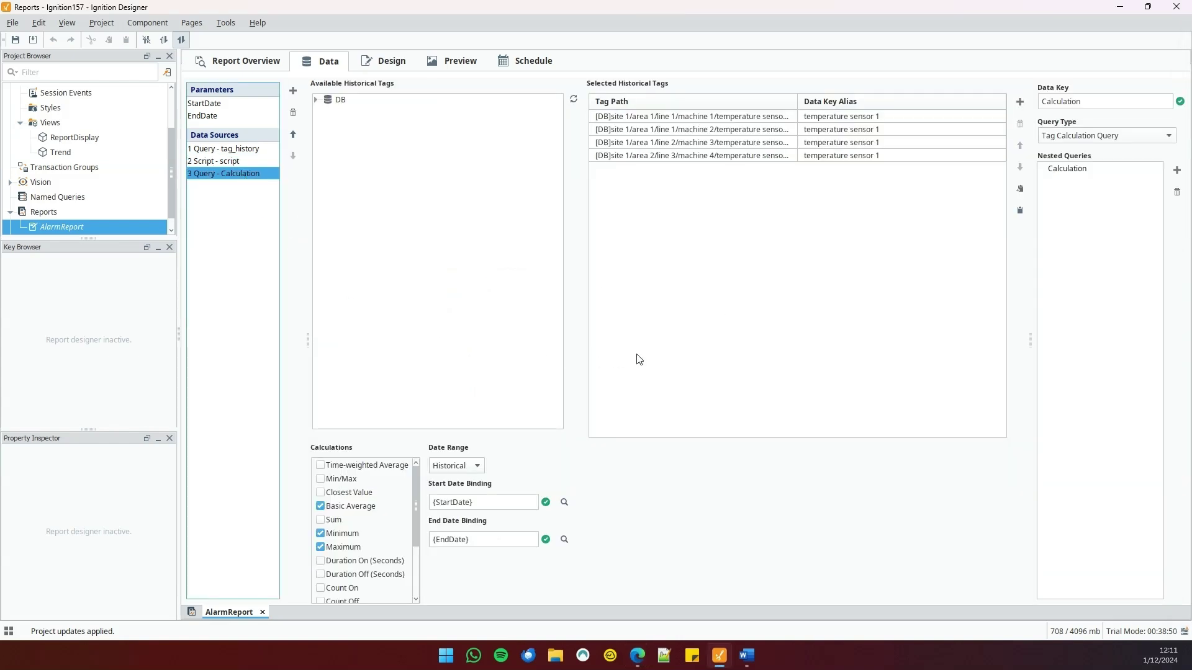
mouse_move(671, 360)
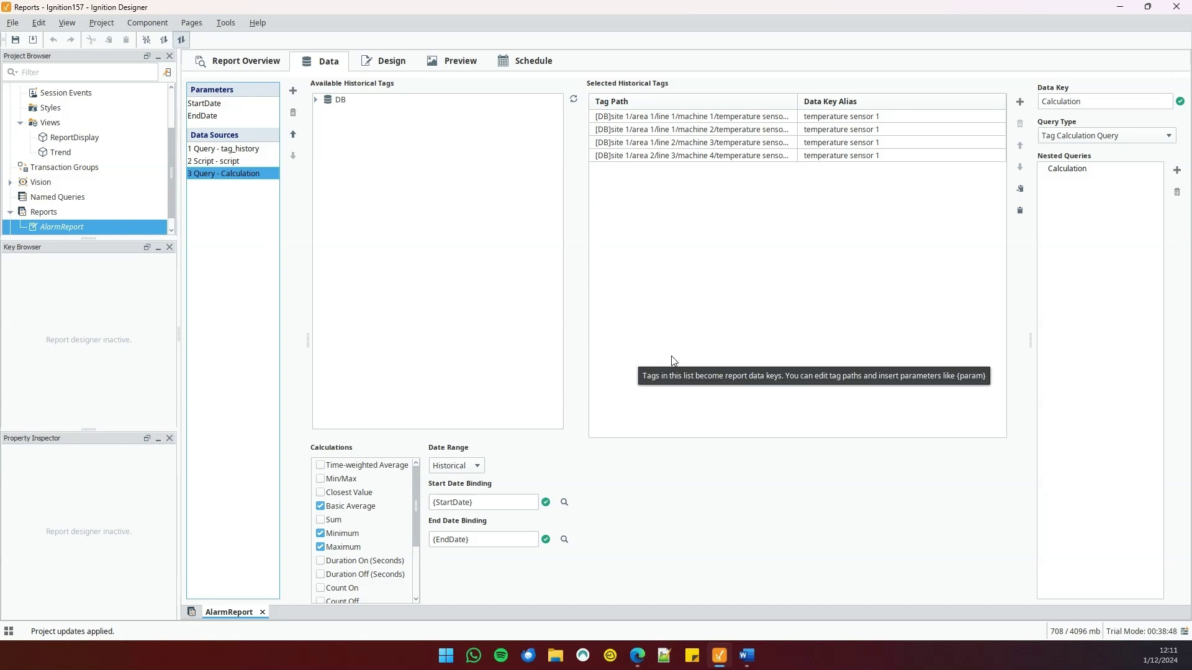
Look over the calculation tag paths, revisit tag_history, and return to the updateData script
left_click(758, 117)
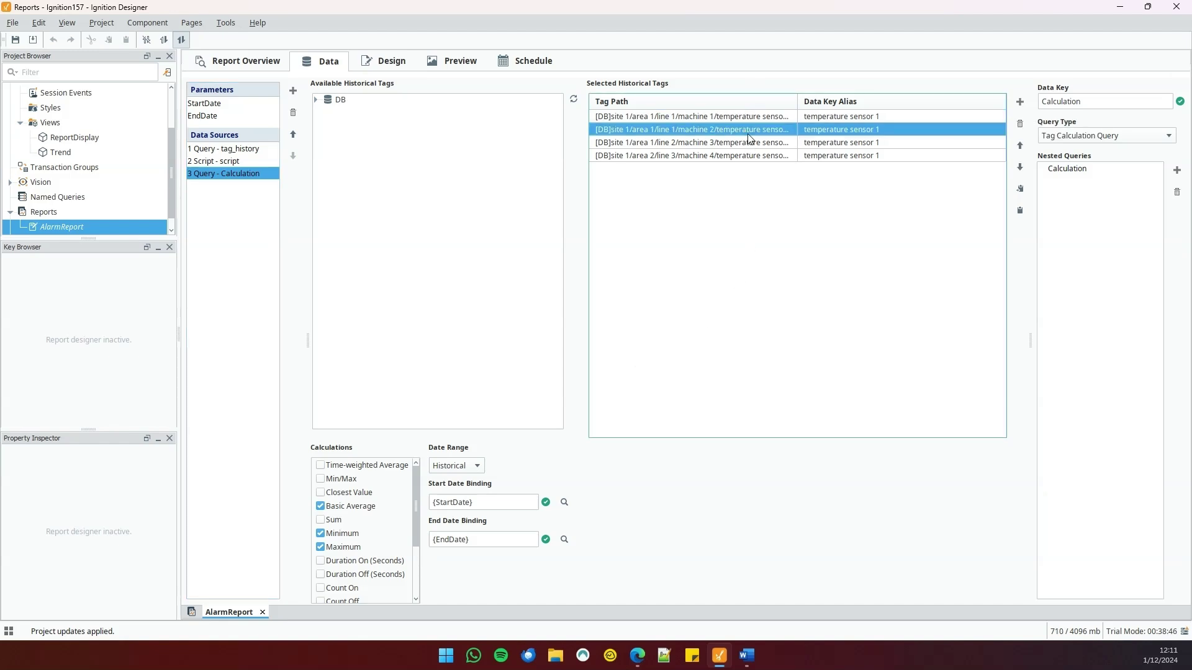
left_click(742, 143)
left_click(748, 158)
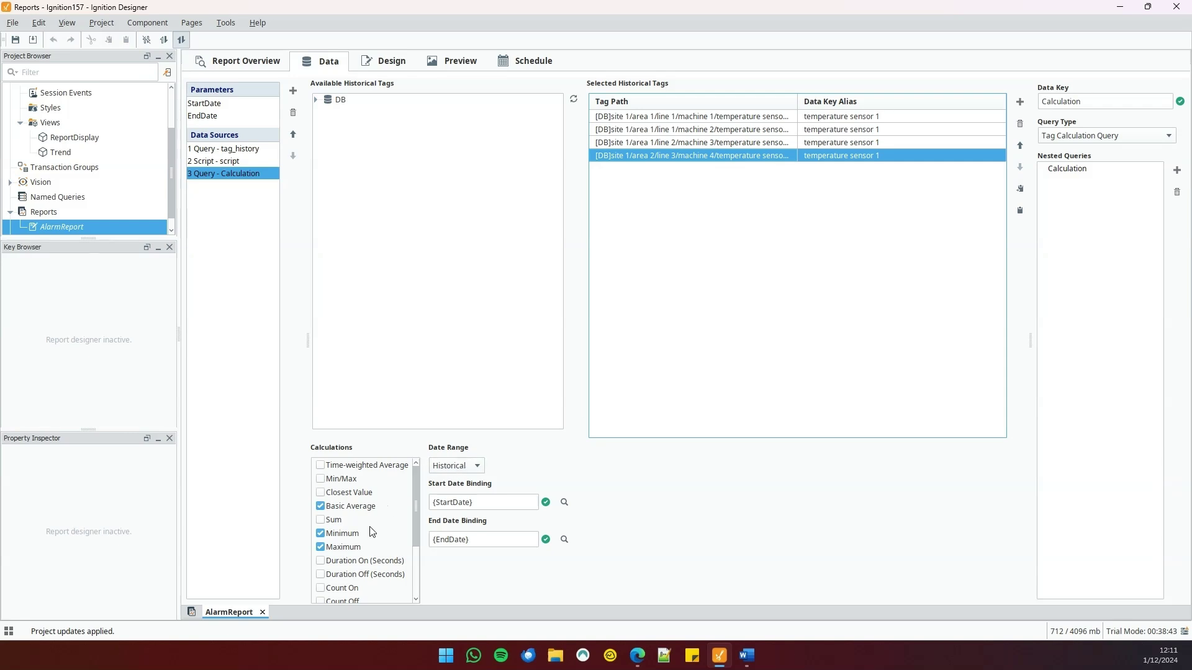
scroll(365, 559, "down", 2)
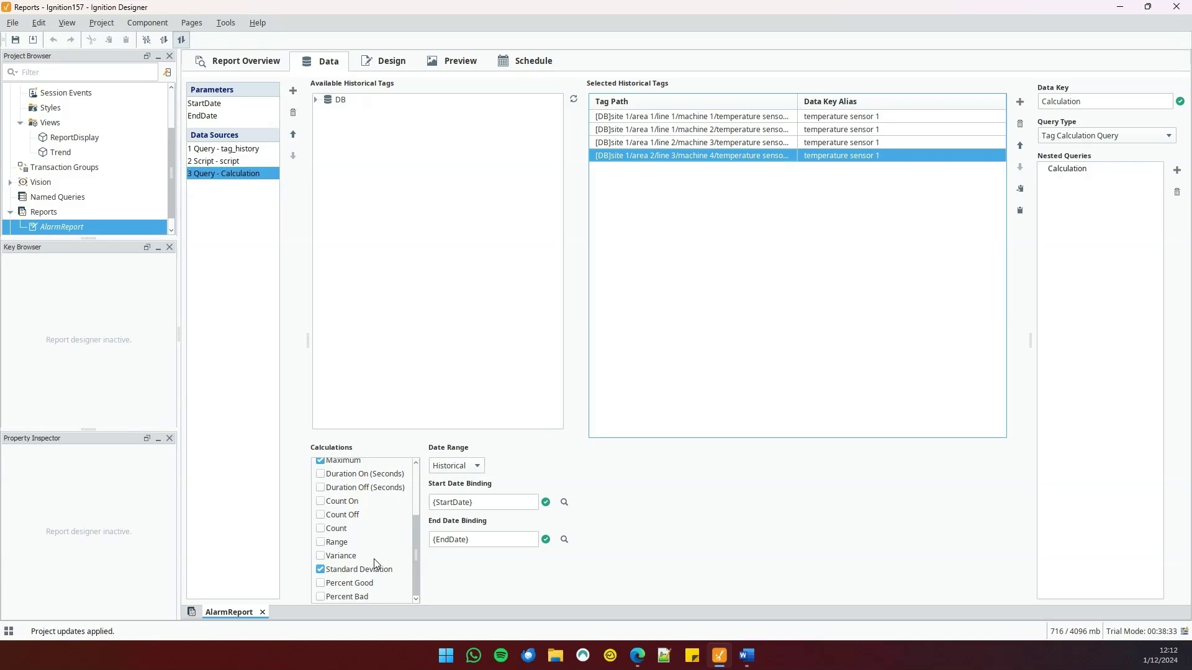
left_click(207, 150)
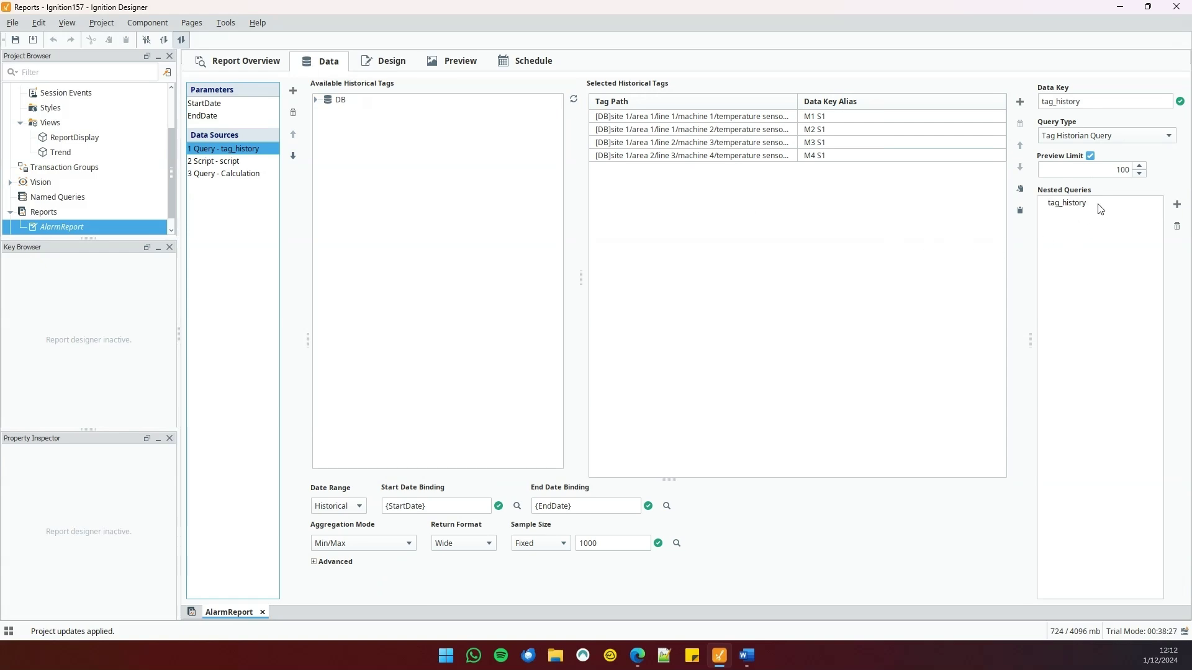
left_click(259, 161)
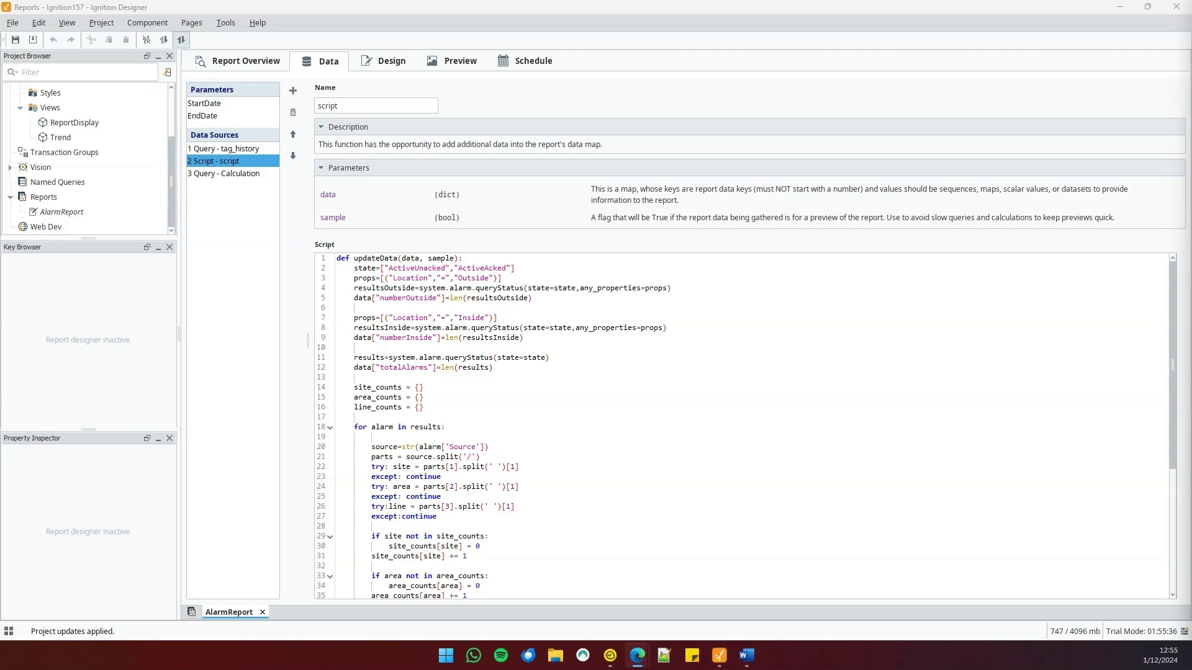
Show the report's Design layout with the calculation table bound to the Calculation key
left_click(374, 71)
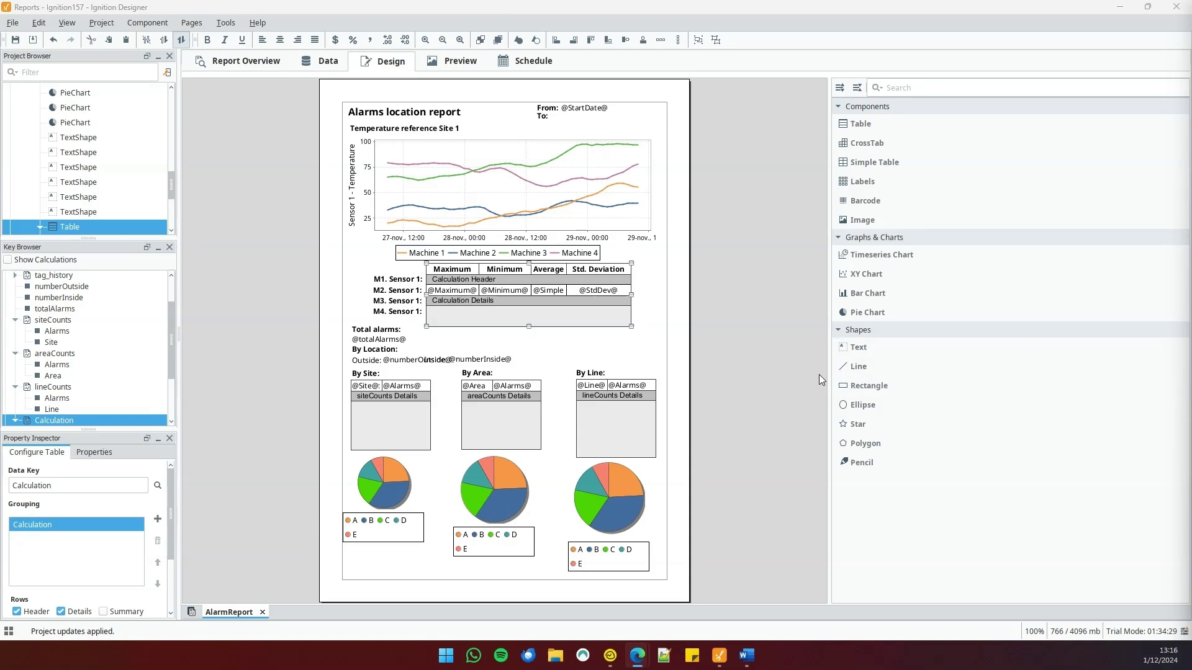
left_click(383, 403)
left_click(499, 406)
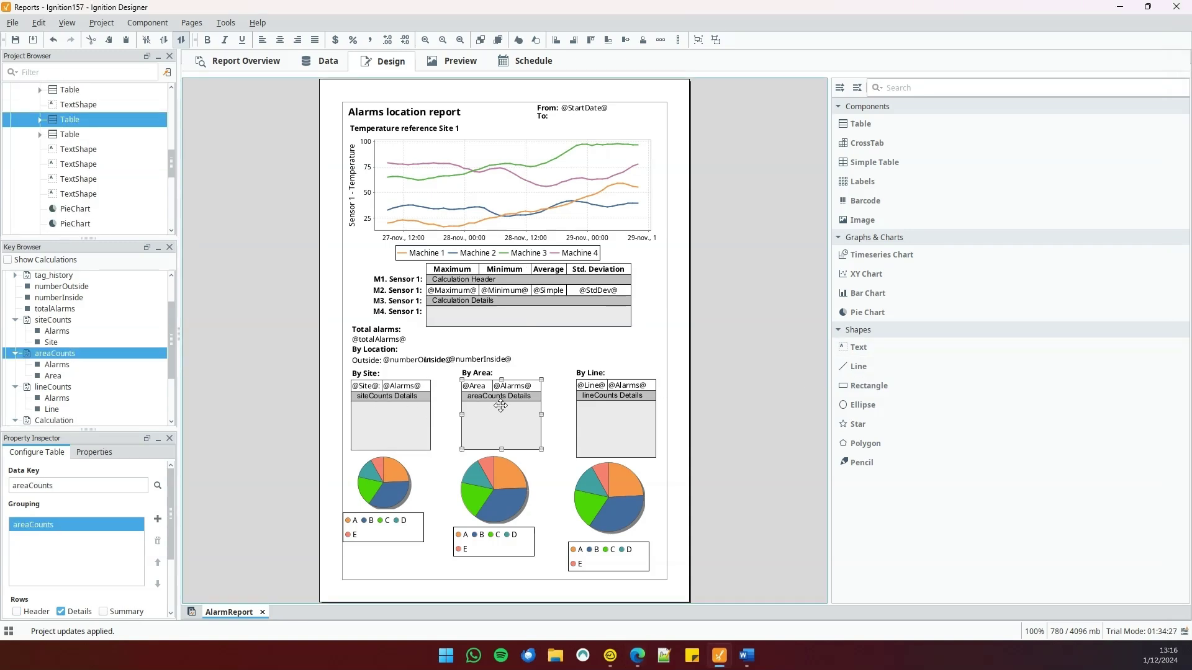
left_click(613, 410)
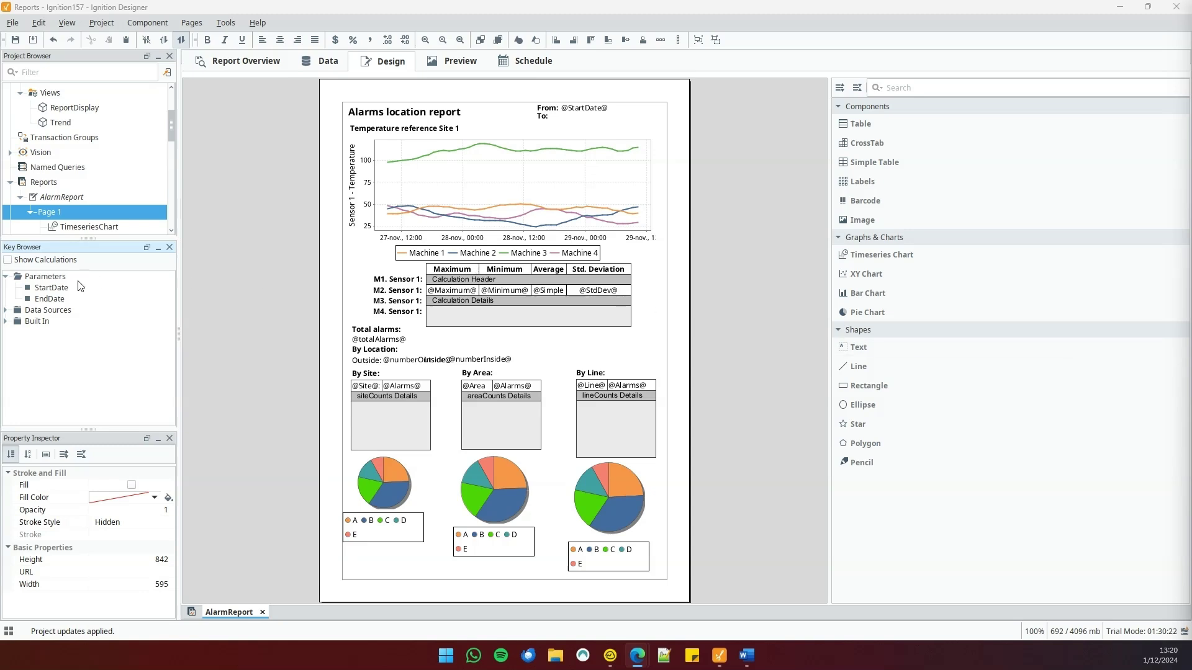
Drag the EndDate key beside the To: label and preview the report with real alarm data
left_click(47, 300)
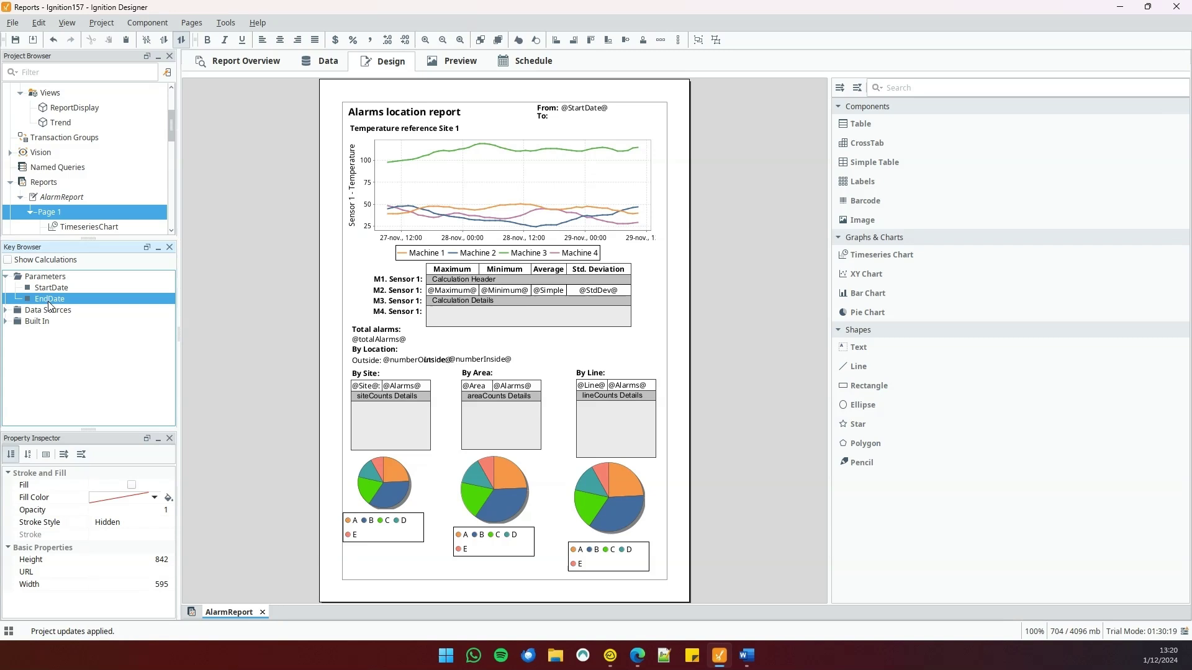
left_click_drag(49, 305, 595, 119)
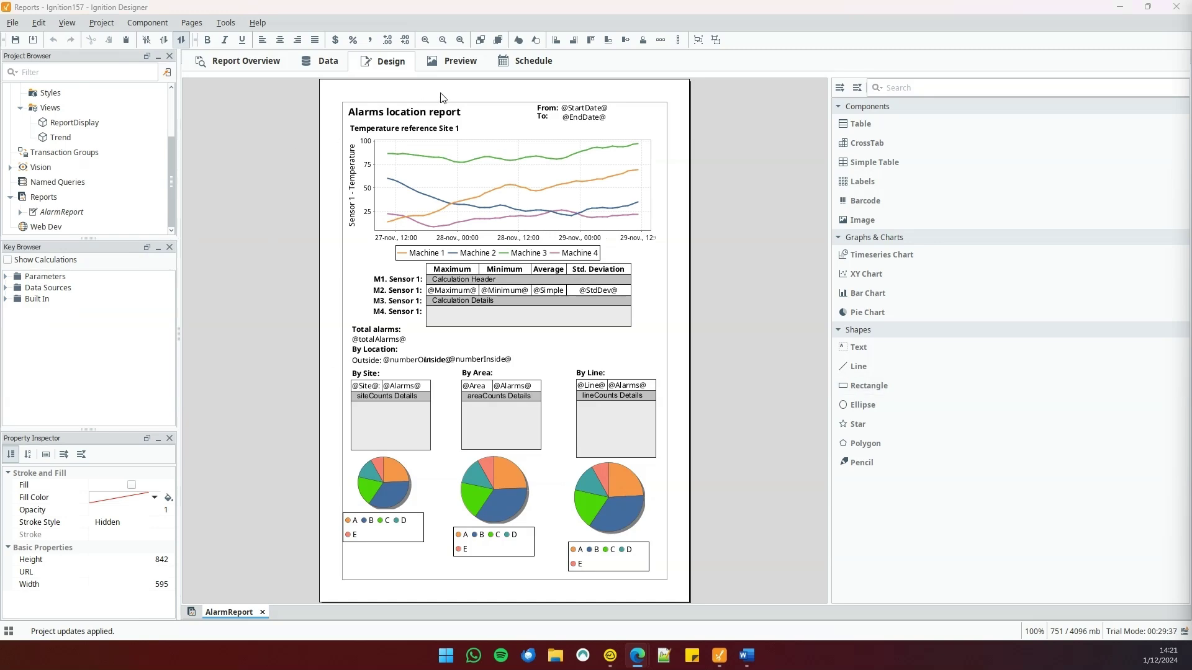
left_click(445, 65)
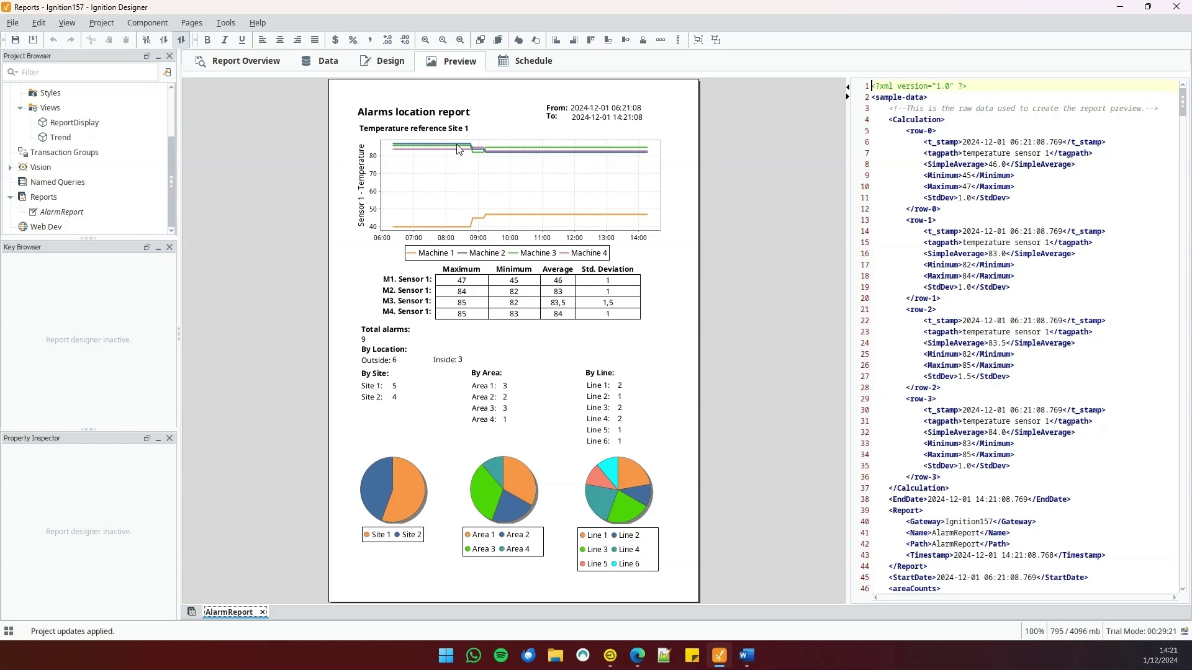
Recheck Design, Data and Preview, then show the schedule's custom 12:05 pm daily Save File run
left_click(384, 60)
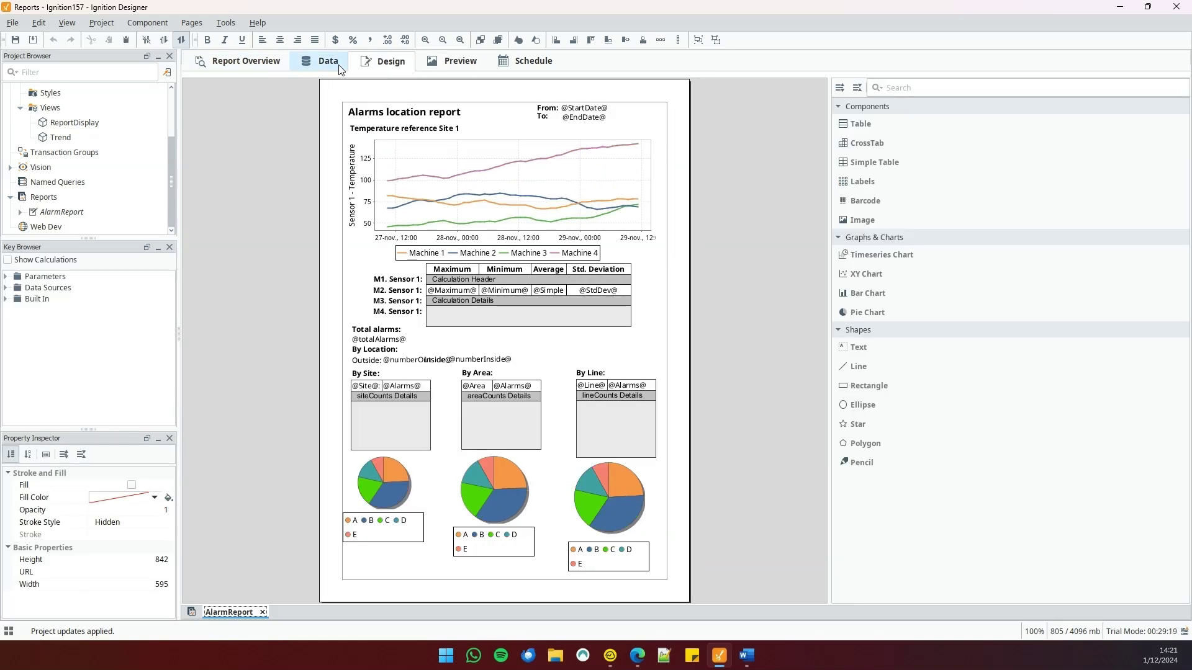
left_click(340, 69)
left_click(459, 61)
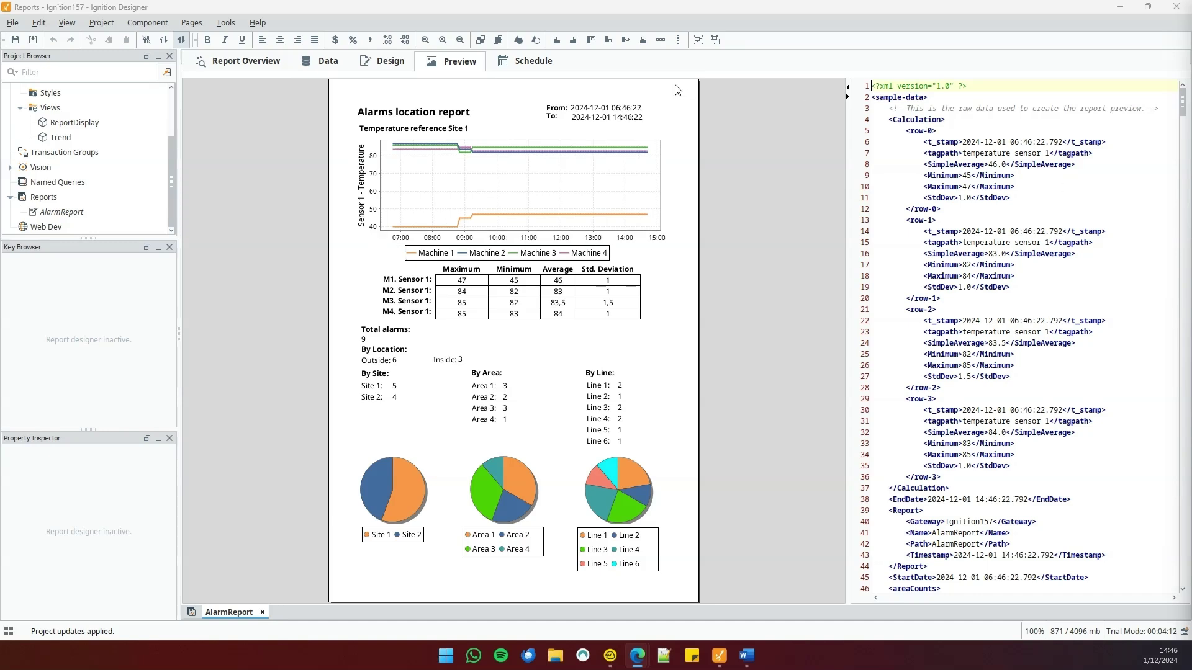
left_click(553, 62)
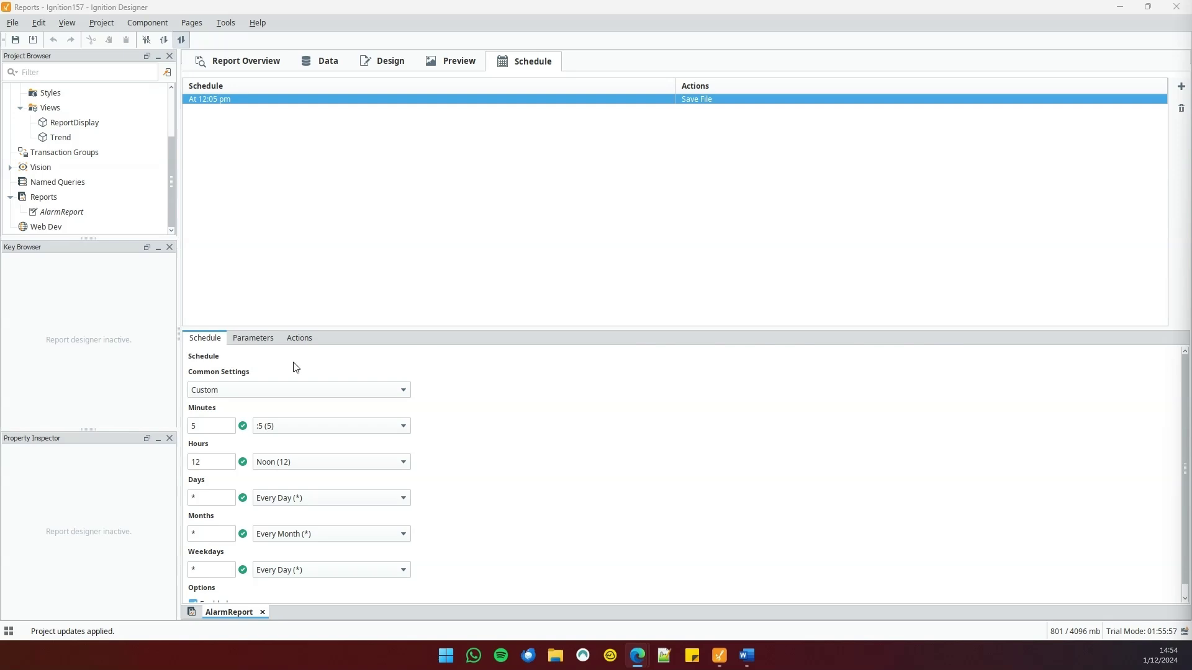
Keep the Custom schedule preset and show StartDate and EndDate left at their defaults
left_click(307, 393)
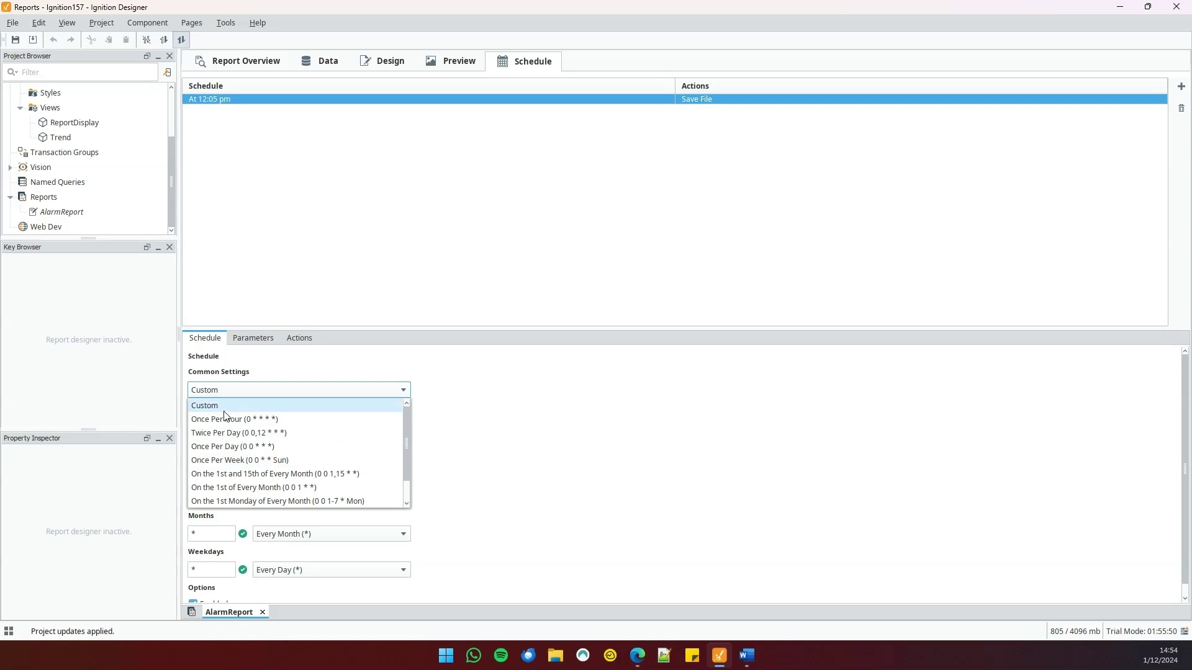
left_click(256, 394)
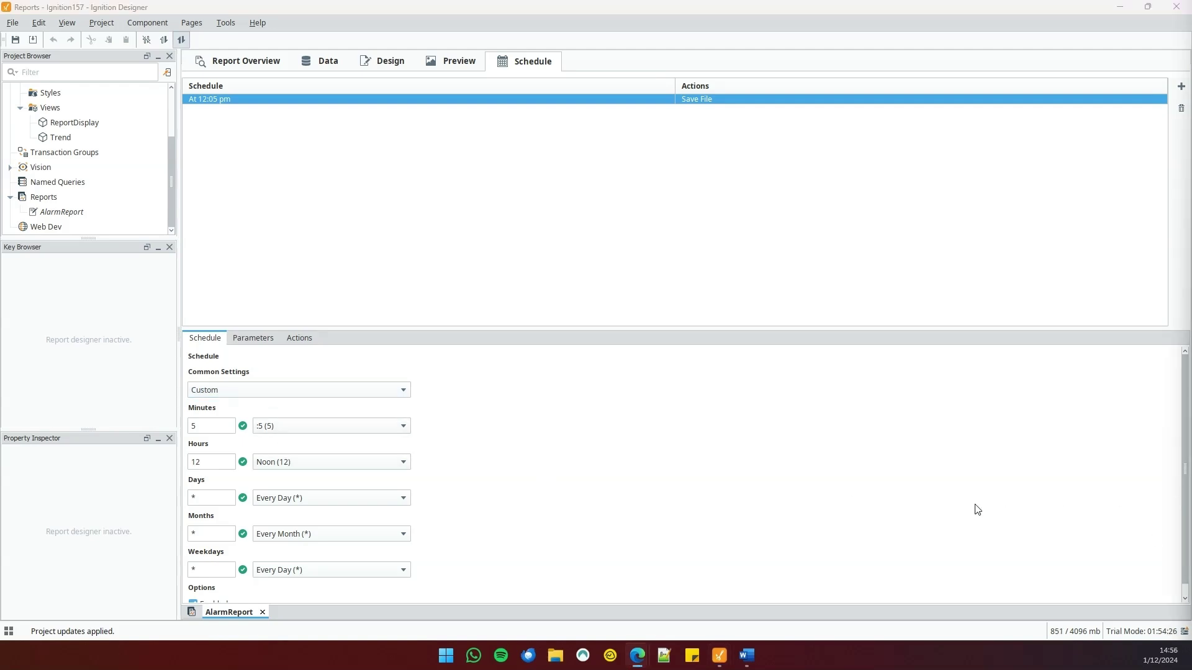
left_click(253, 337)
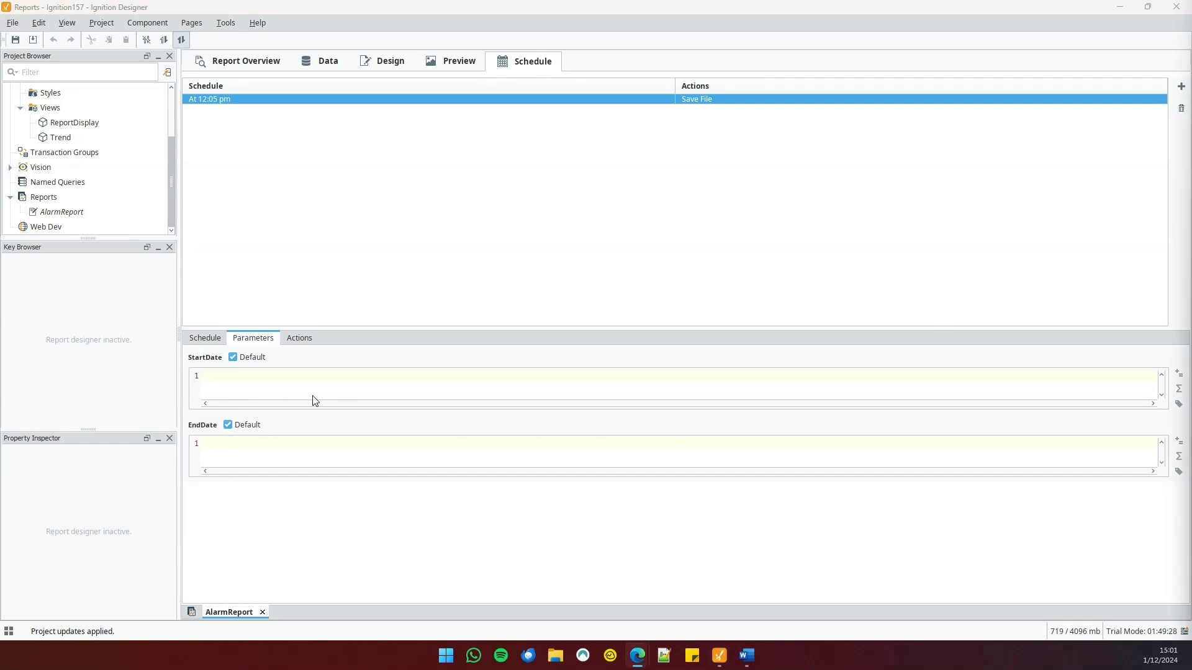
Show the Save File action writing PDFs named by report and timestamp to C:\Reports
left_click(298, 341)
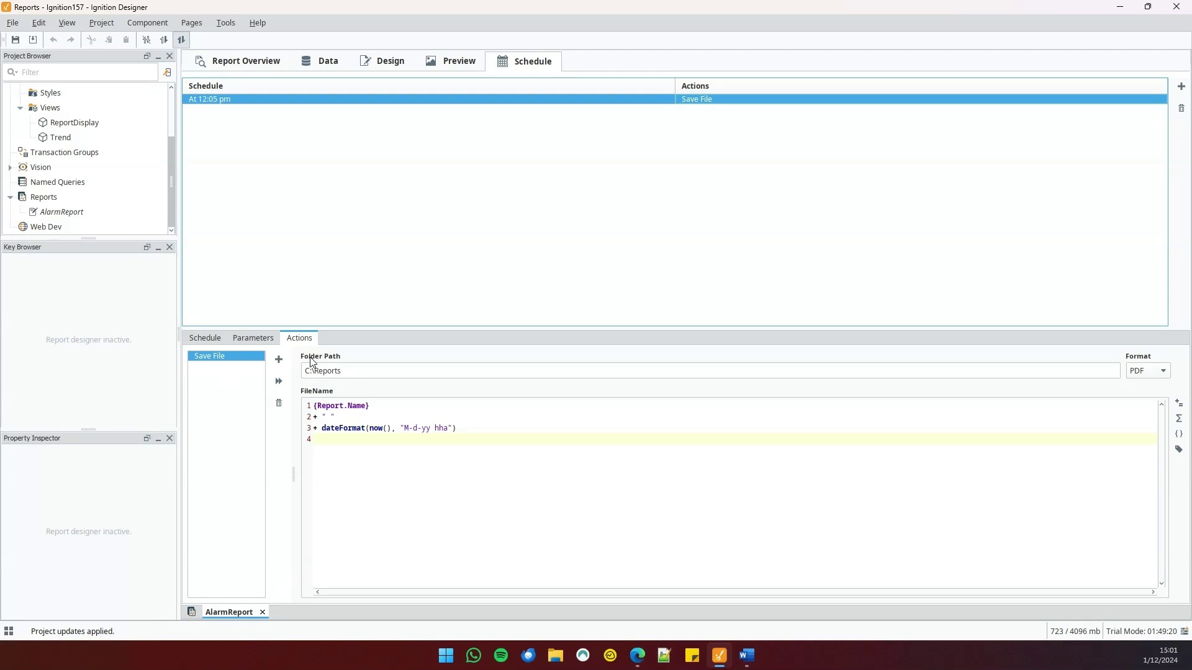
left_click(278, 359)
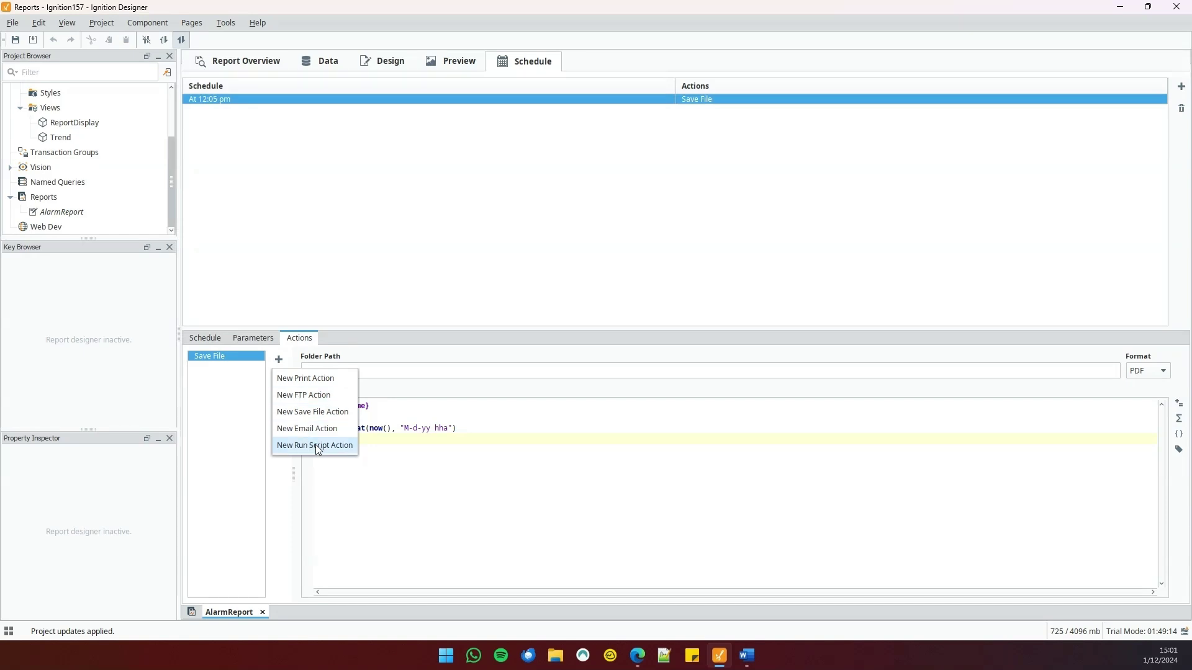
left_click(412, 491)
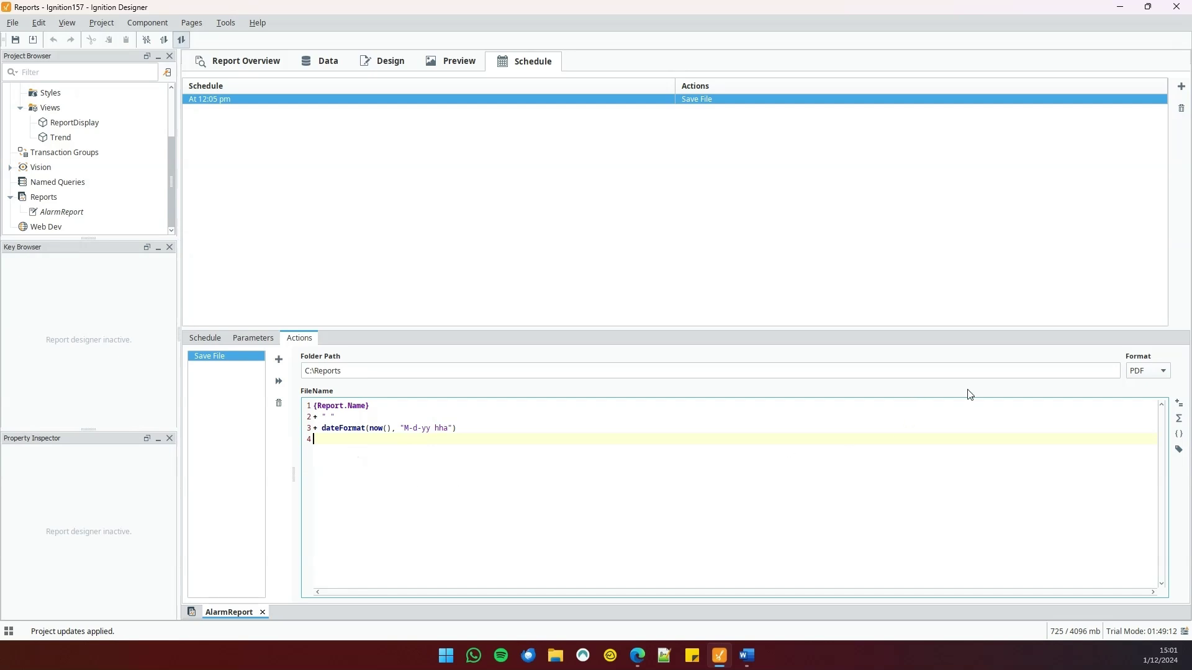
left_click(1144, 377)
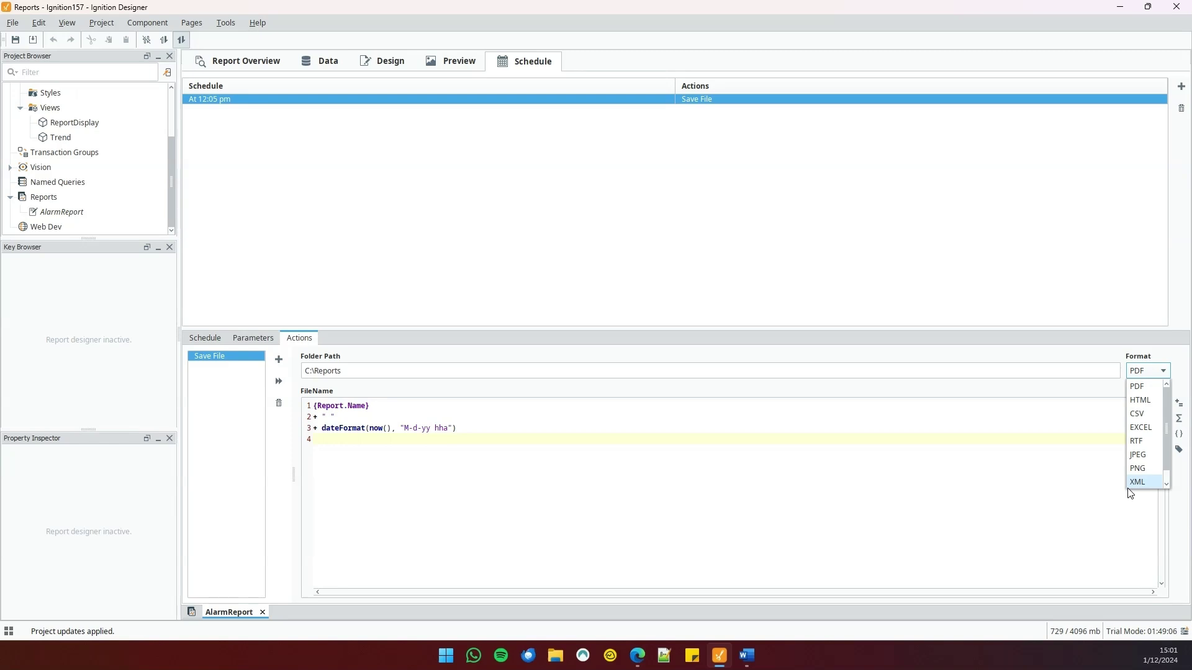
left_click(417, 465)
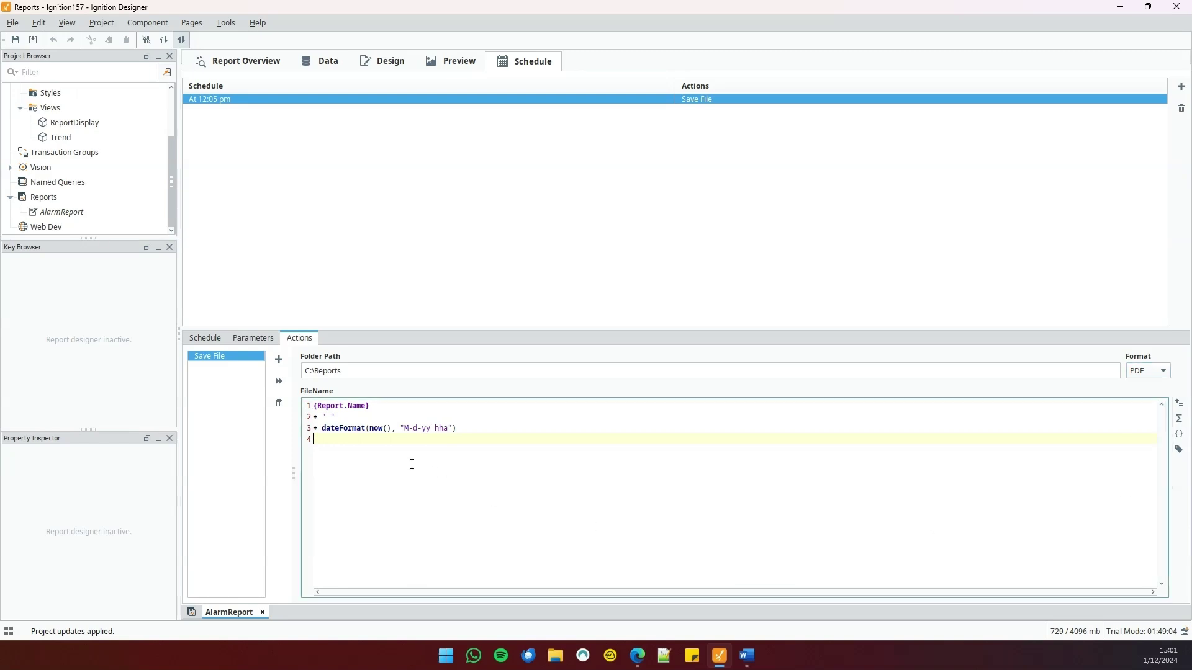
key("ctrl+a")
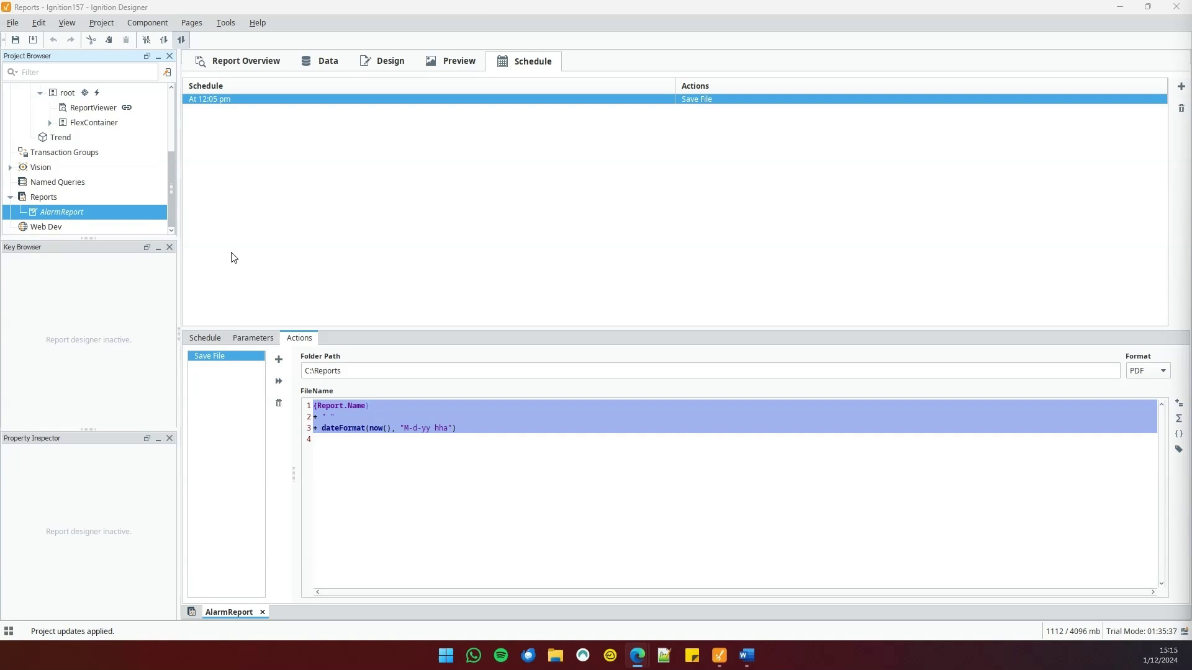
scroll(56, 167, "up", 2)
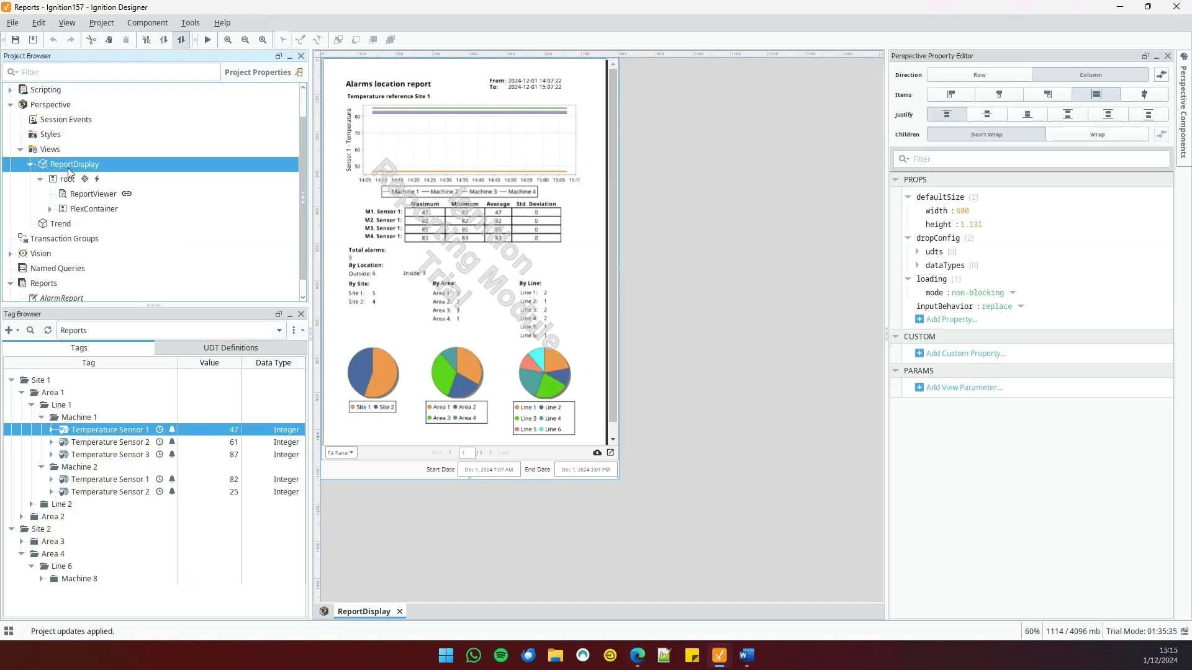